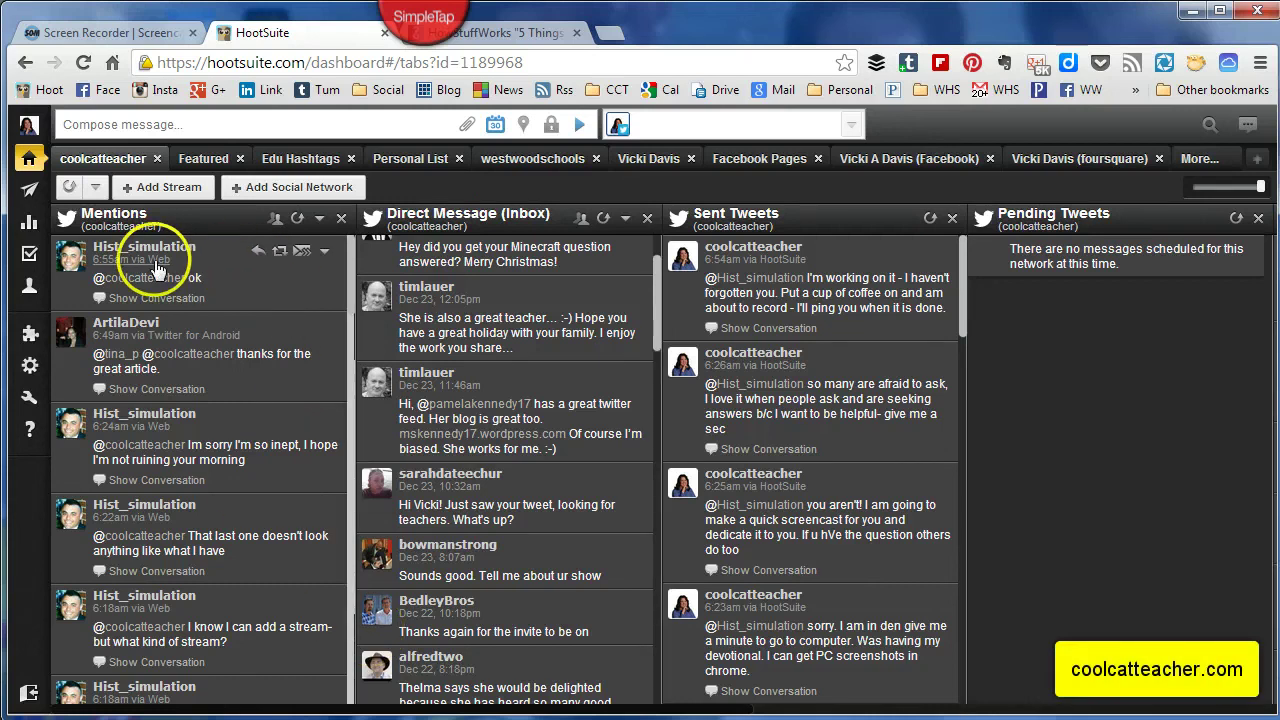
# Glance at a mention author's profile, close it, and open your own account profile page.
pyautogui.click(145, 246)
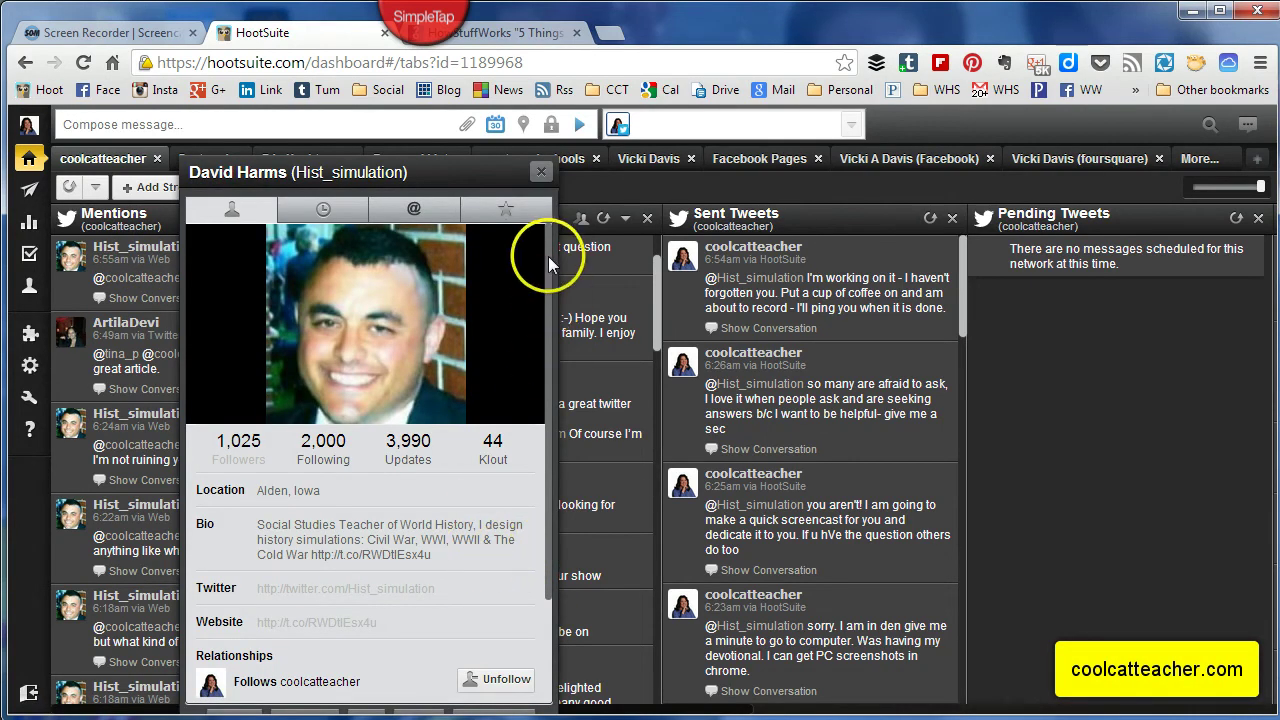
pyautogui.click(540, 172)
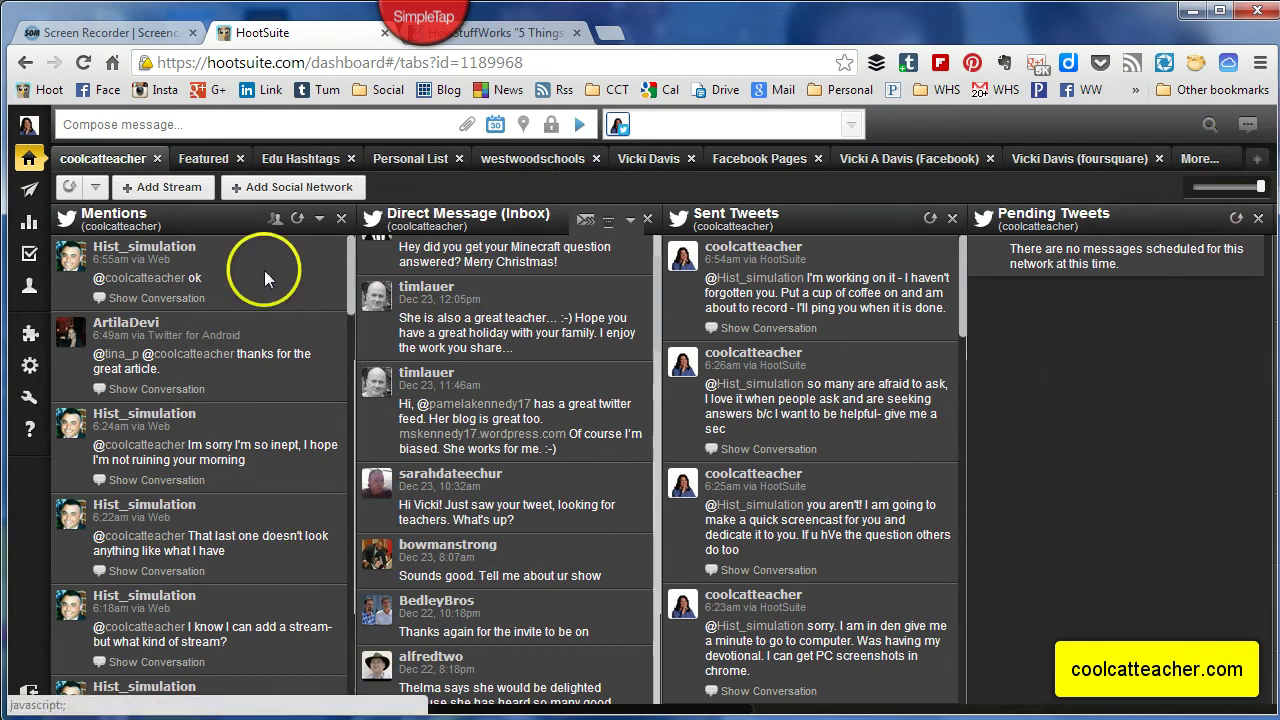
pyautogui.click(35, 125)
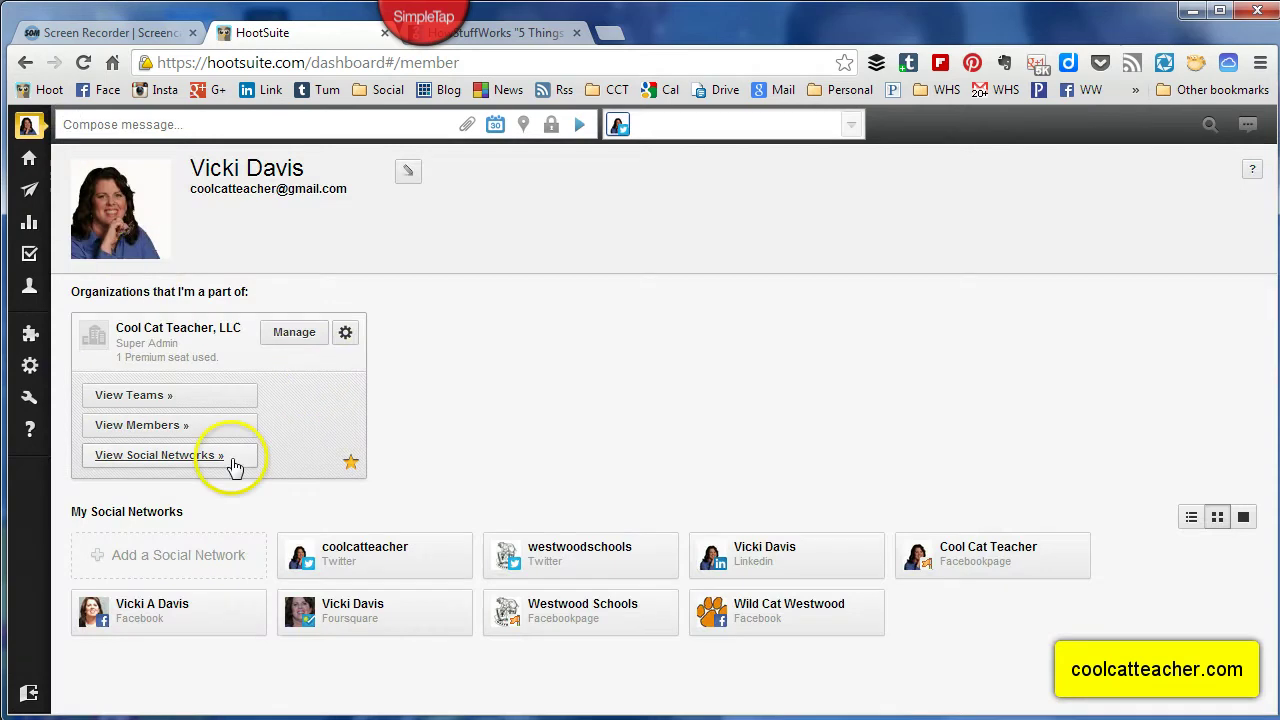
# Start adding a social network, check the Add to destination list, then cancel without adding.
pyautogui.click(217, 552)
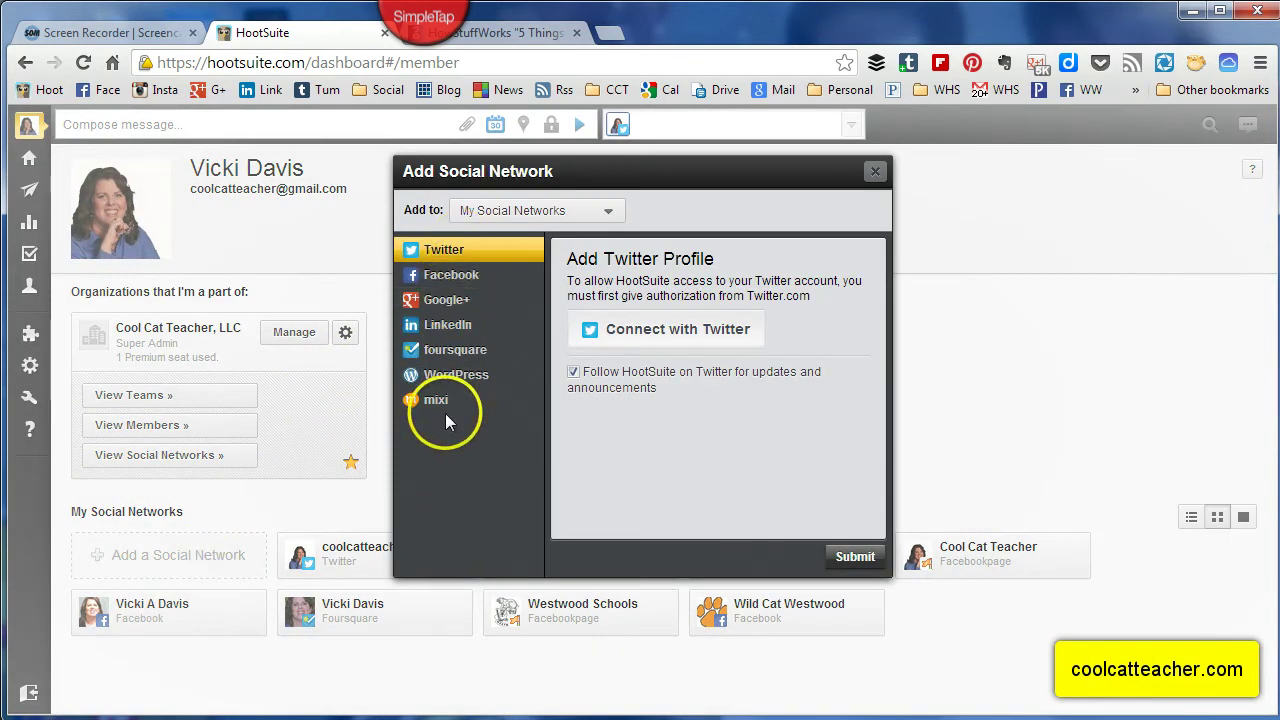
pyautogui.click(535, 208)
pyautogui.click(671, 206)
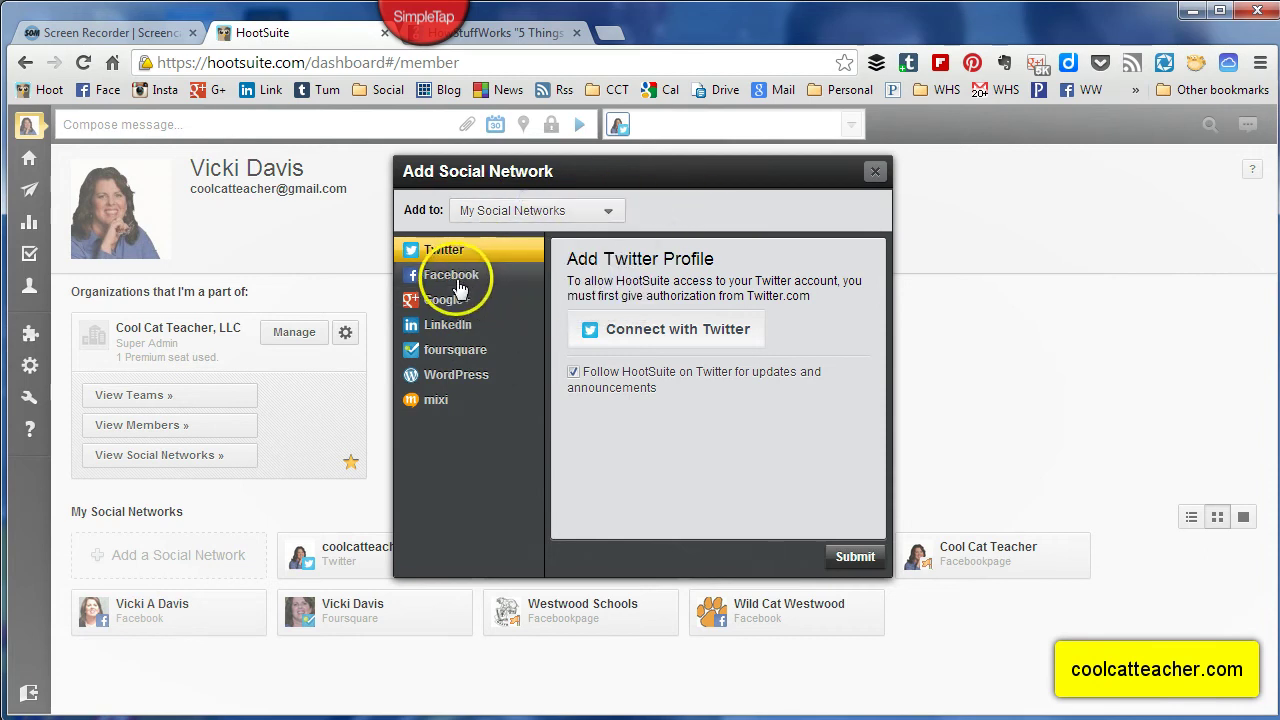
pyautogui.click(875, 177)
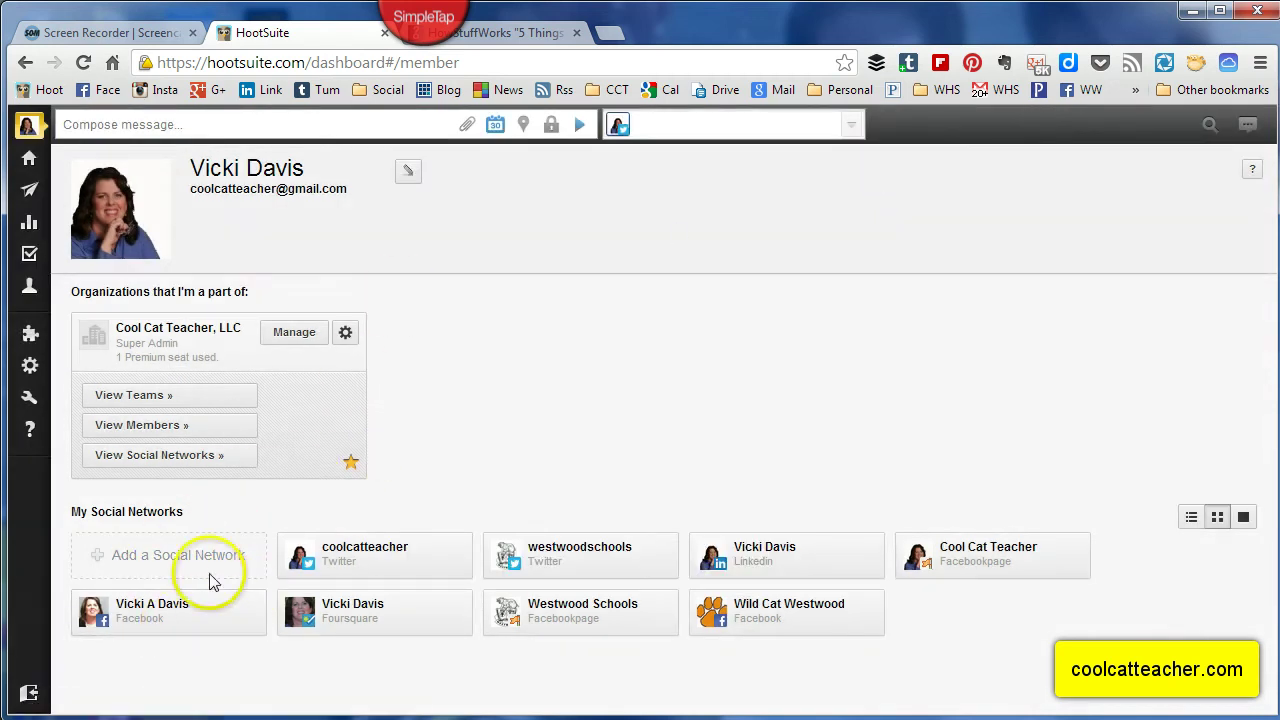
pyautogui.moveTo(63, 225)
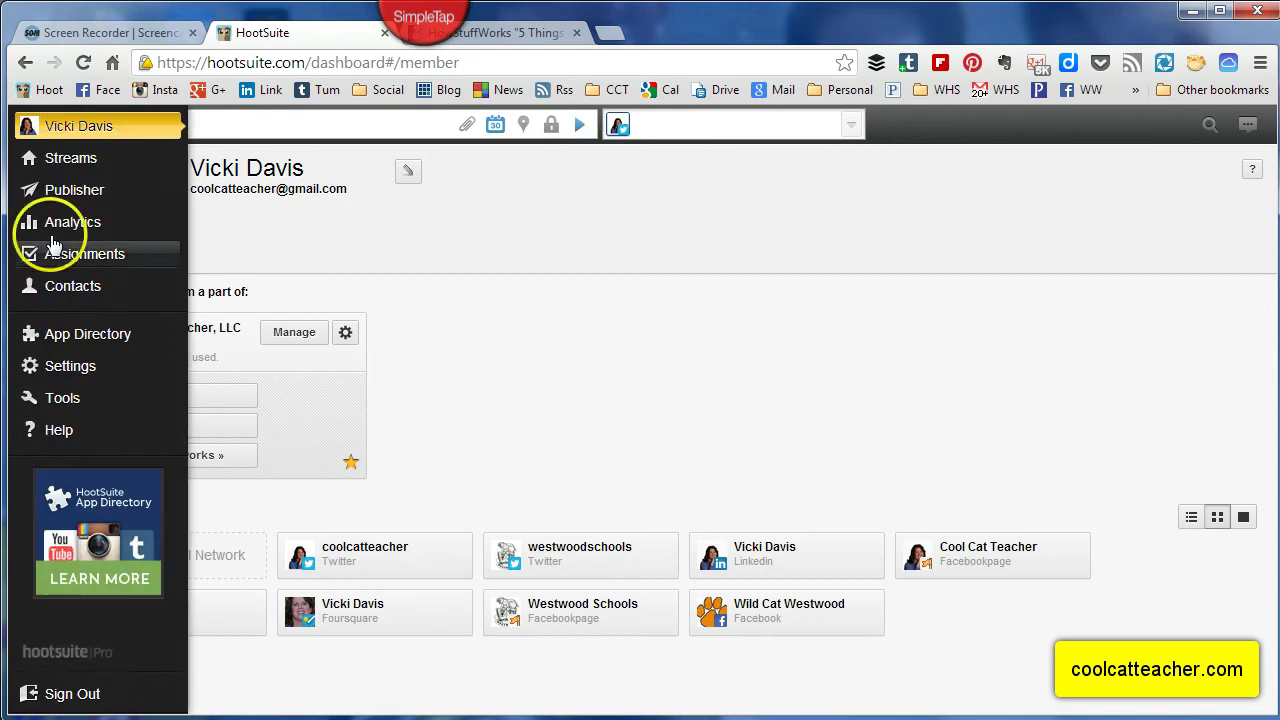
# Back on Streams, create a new dashboard tab named 'Main Screen'.
pyautogui.click(63, 160)
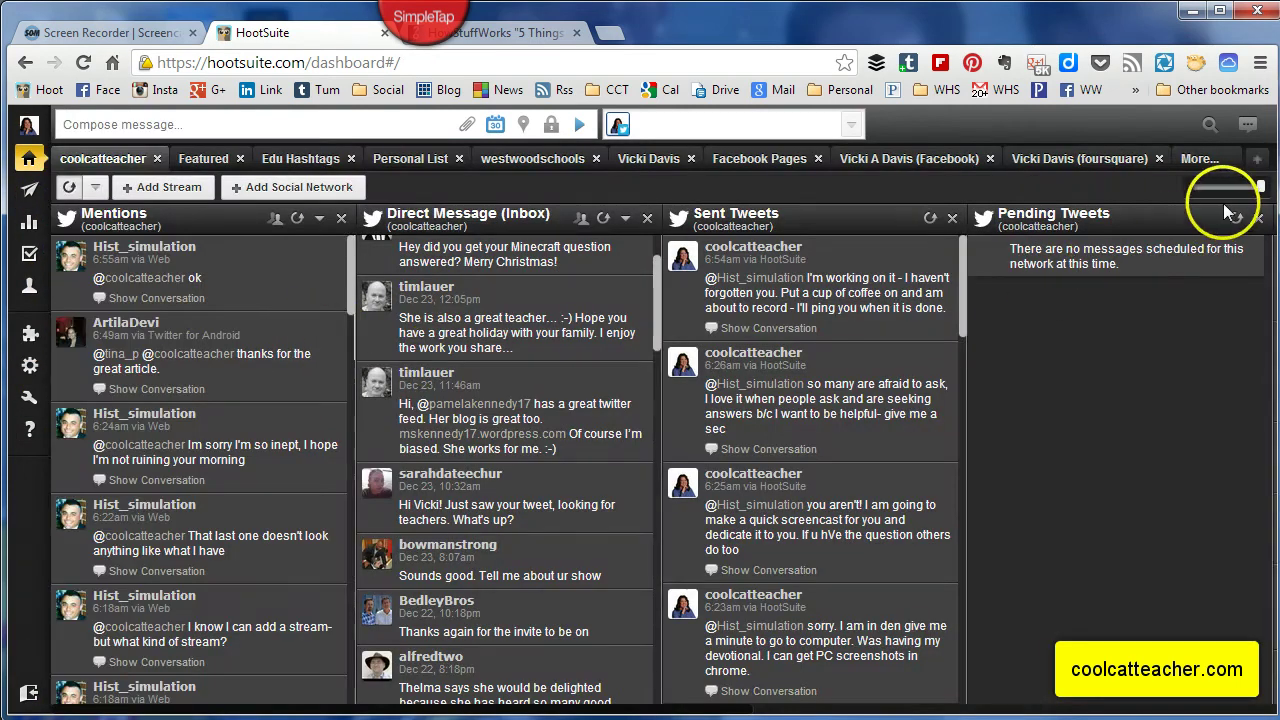
pyautogui.click(1256, 159)
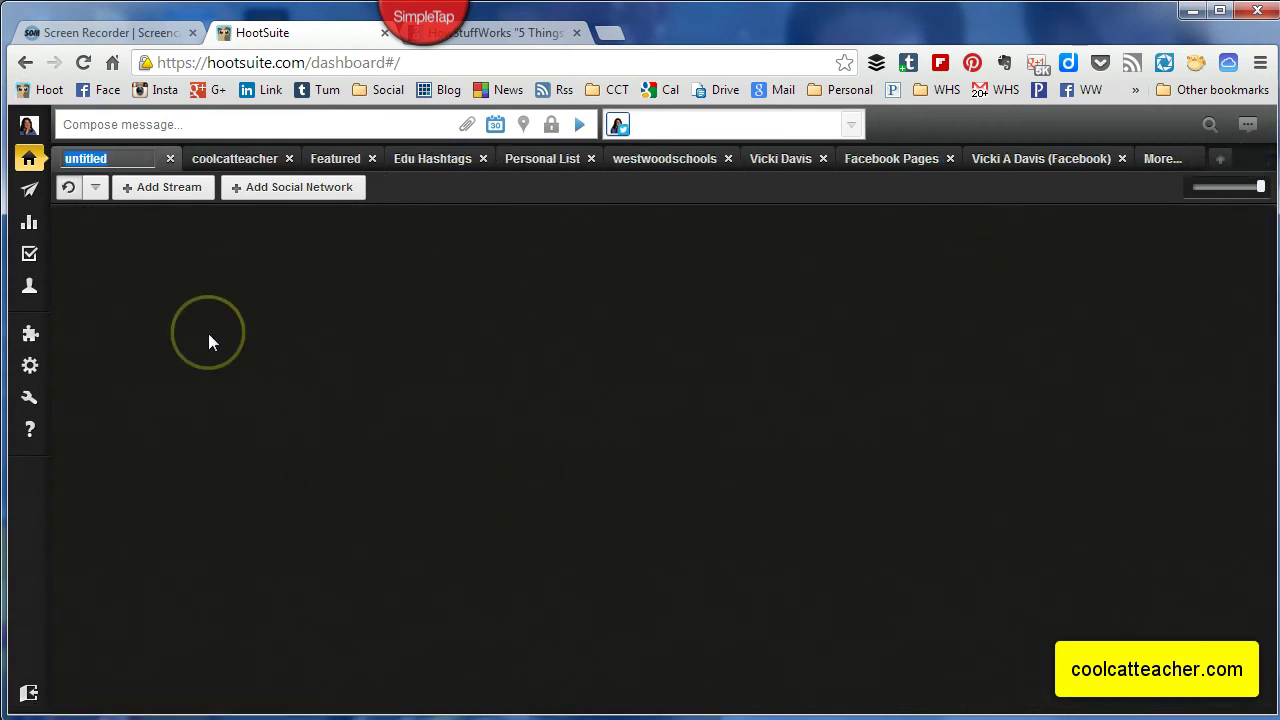
pyautogui.write('Main')
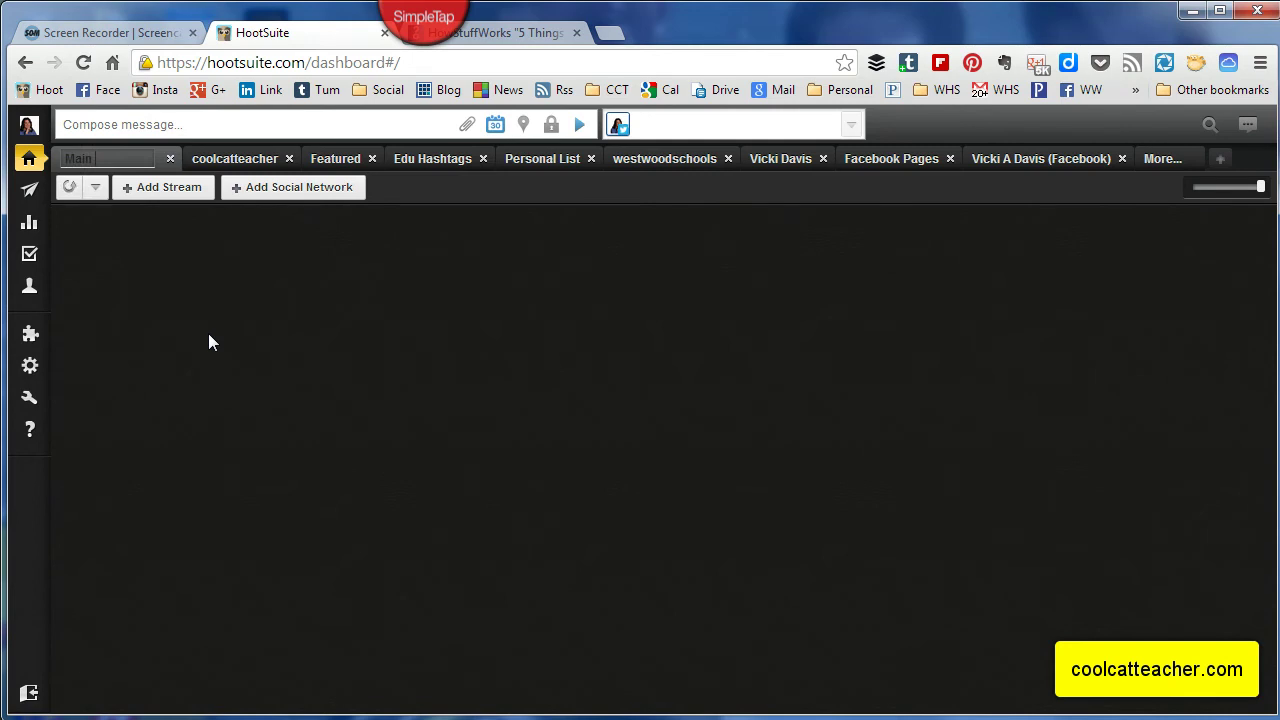
pyautogui.write(' Screen')
# Confirm the tab name and add Home Feed and Mentions streams for the Twitter account.
pyautogui.click(229, 314)
pyautogui.click(366, 459)
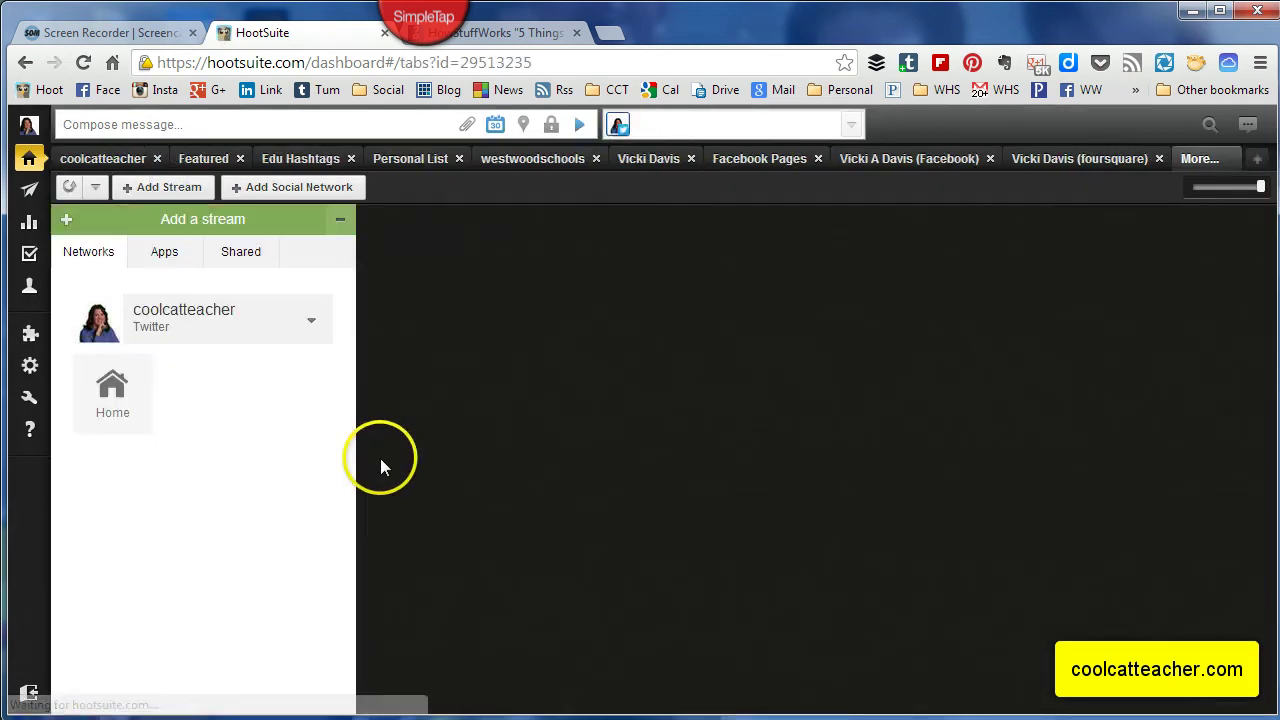
pyautogui.click(308, 316)
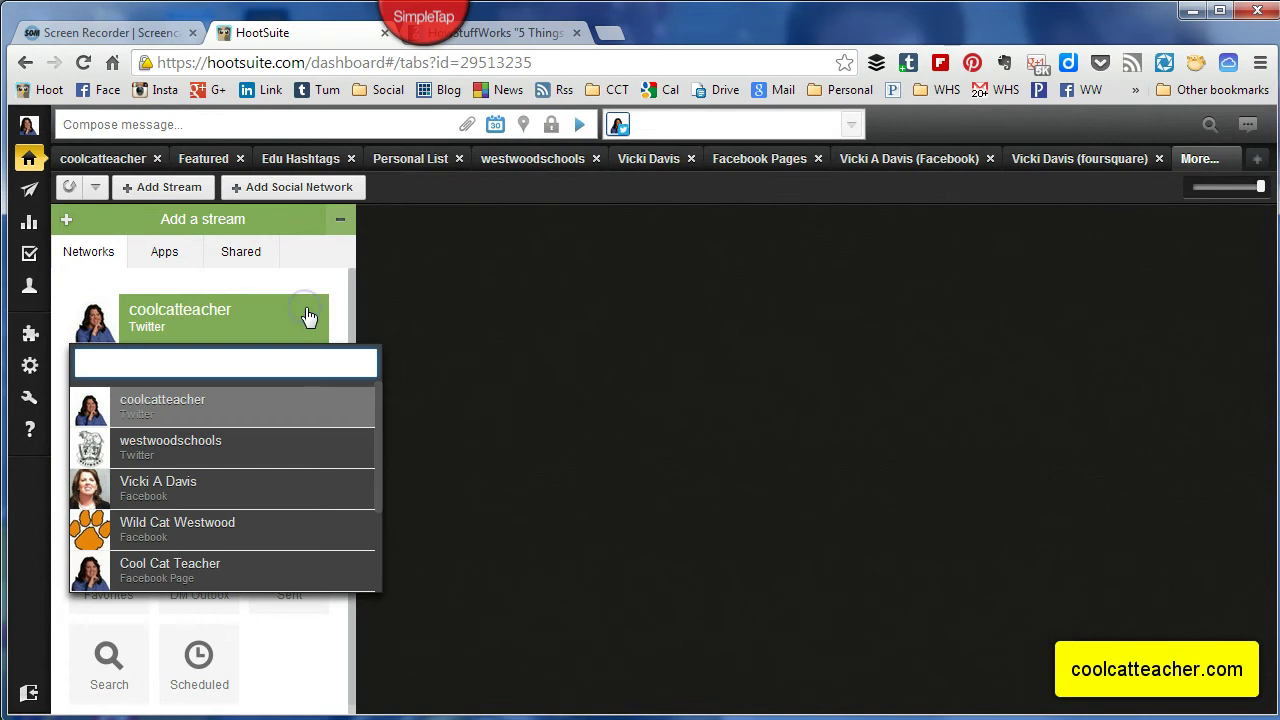
pyautogui.click(328, 300)
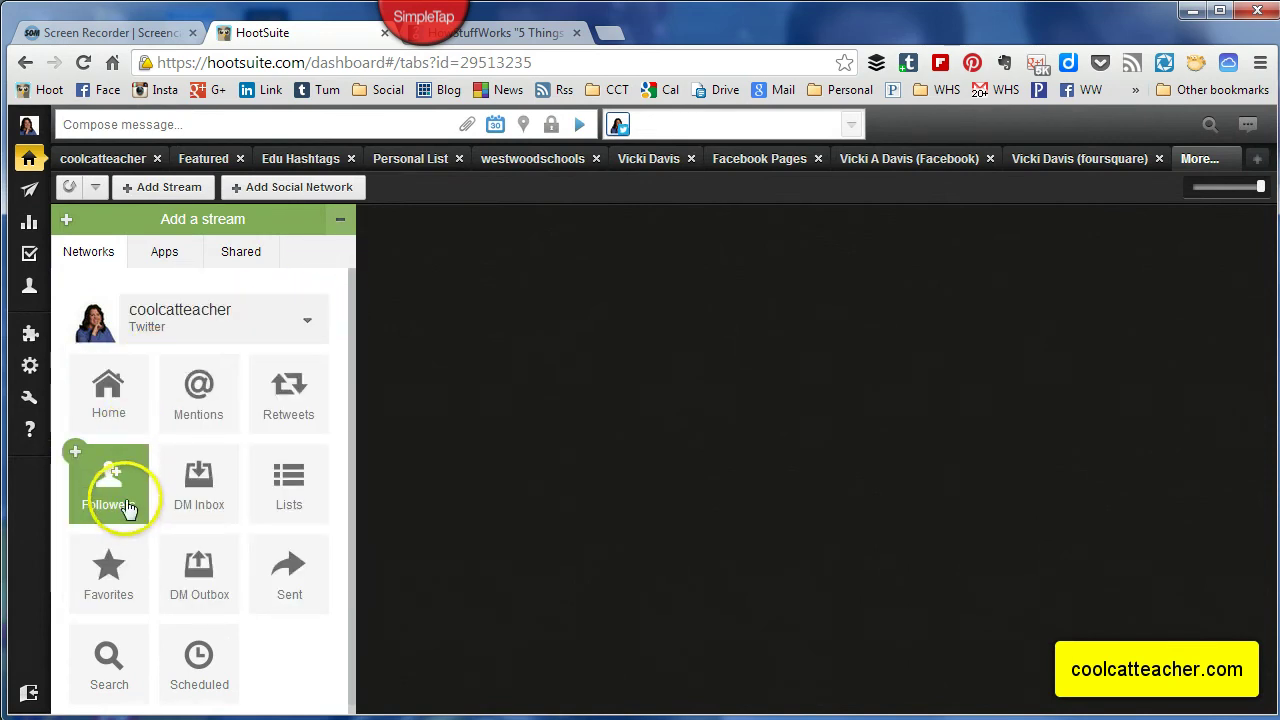
pyautogui.click(134, 430)
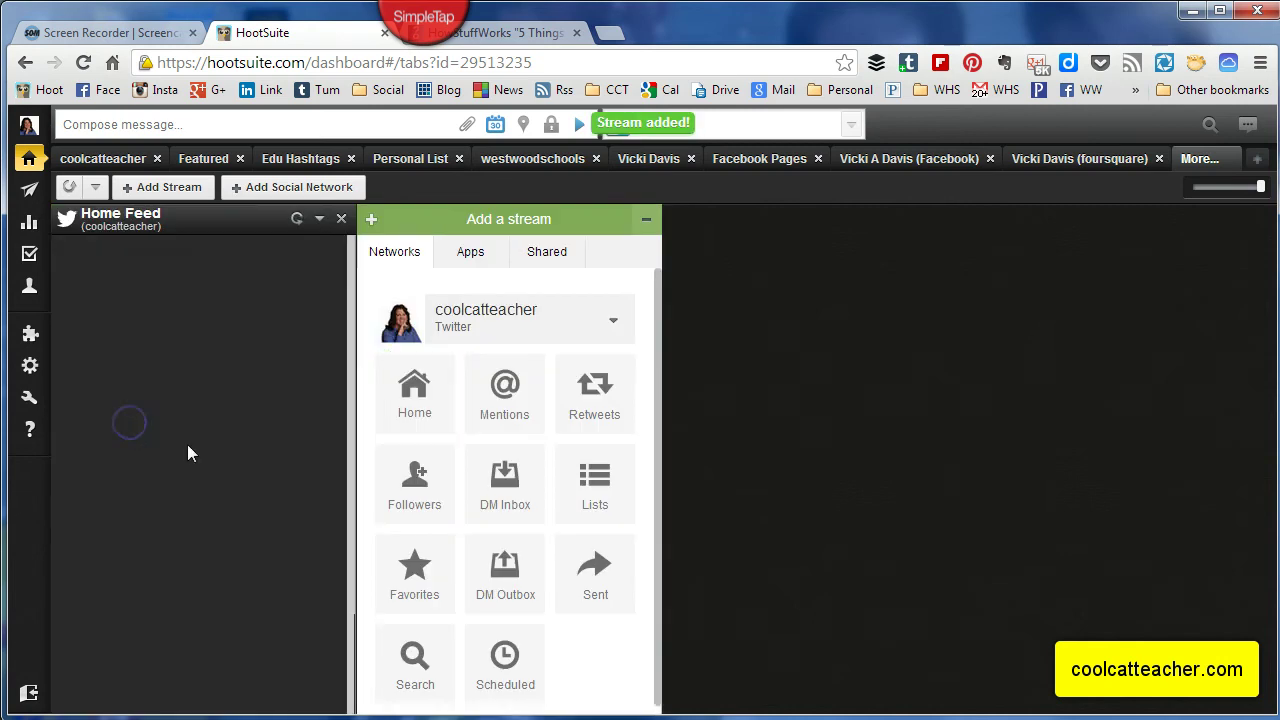
pyautogui.click(527, 430)
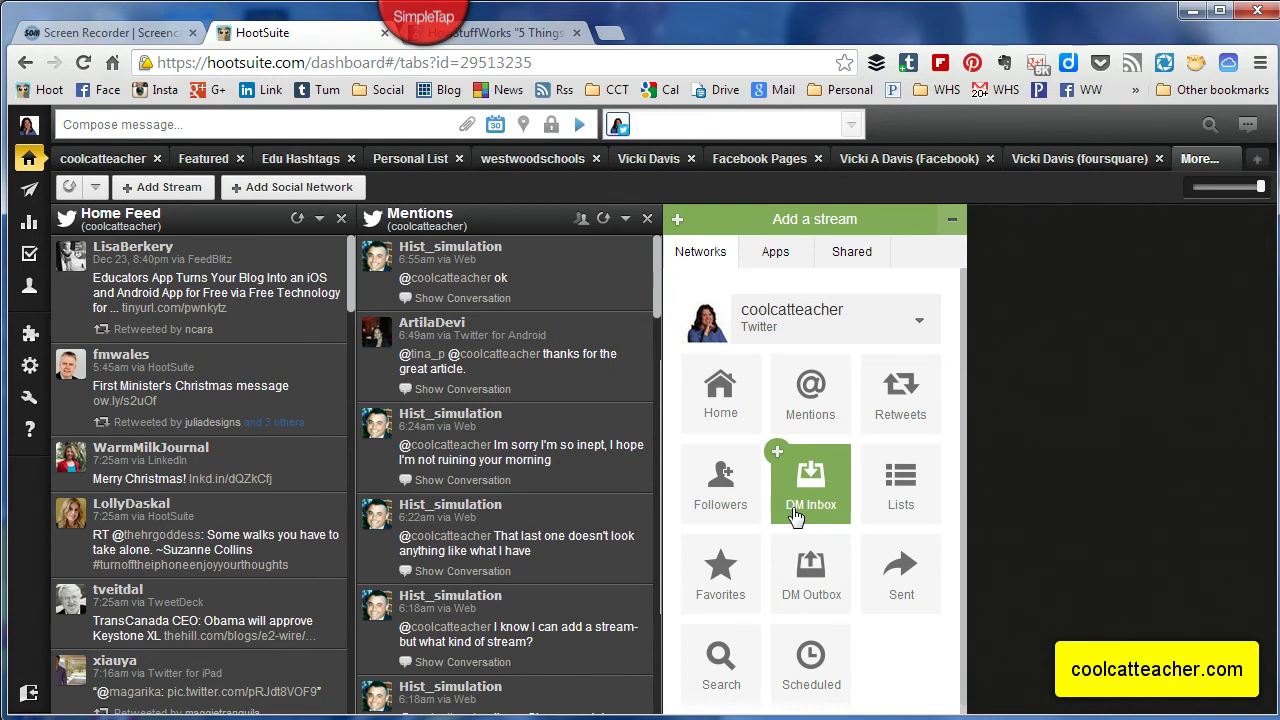
pyautogui.moveTo(795, 515); pyautogui.dragTo(790, 563)
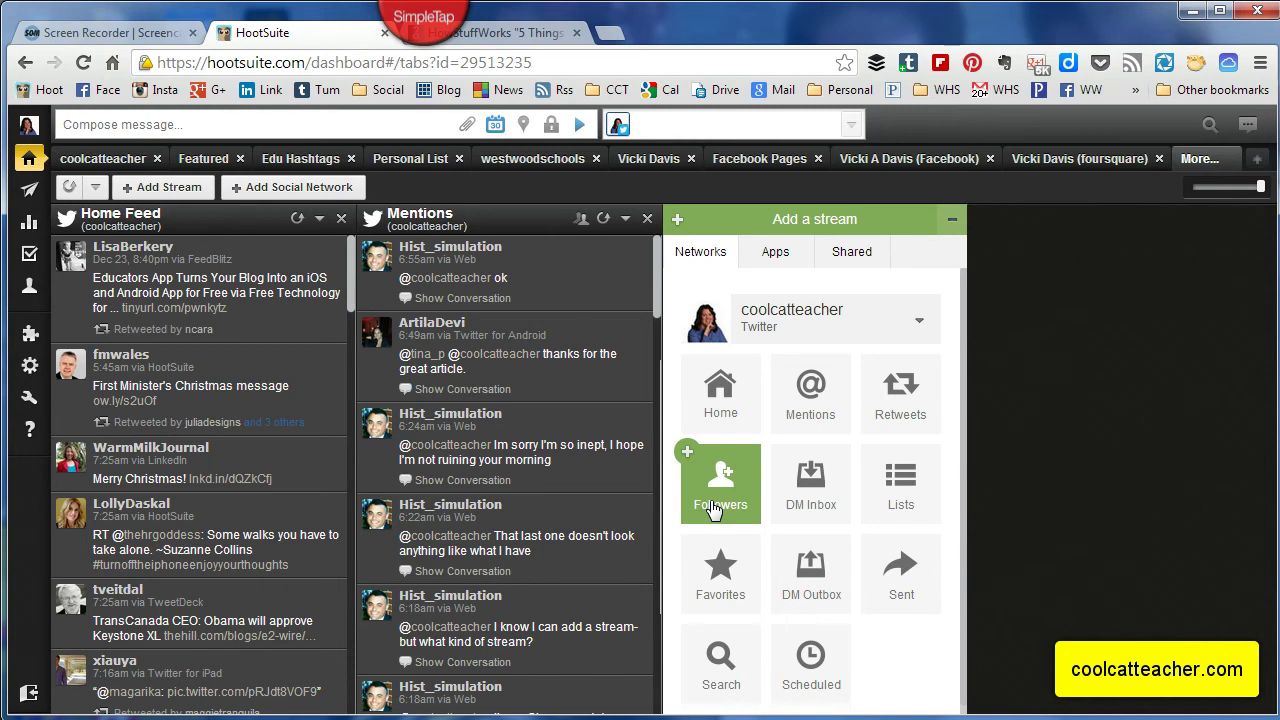
pyautogui.moveTo(718, 565); pyautogui.dragTo(897, 448)
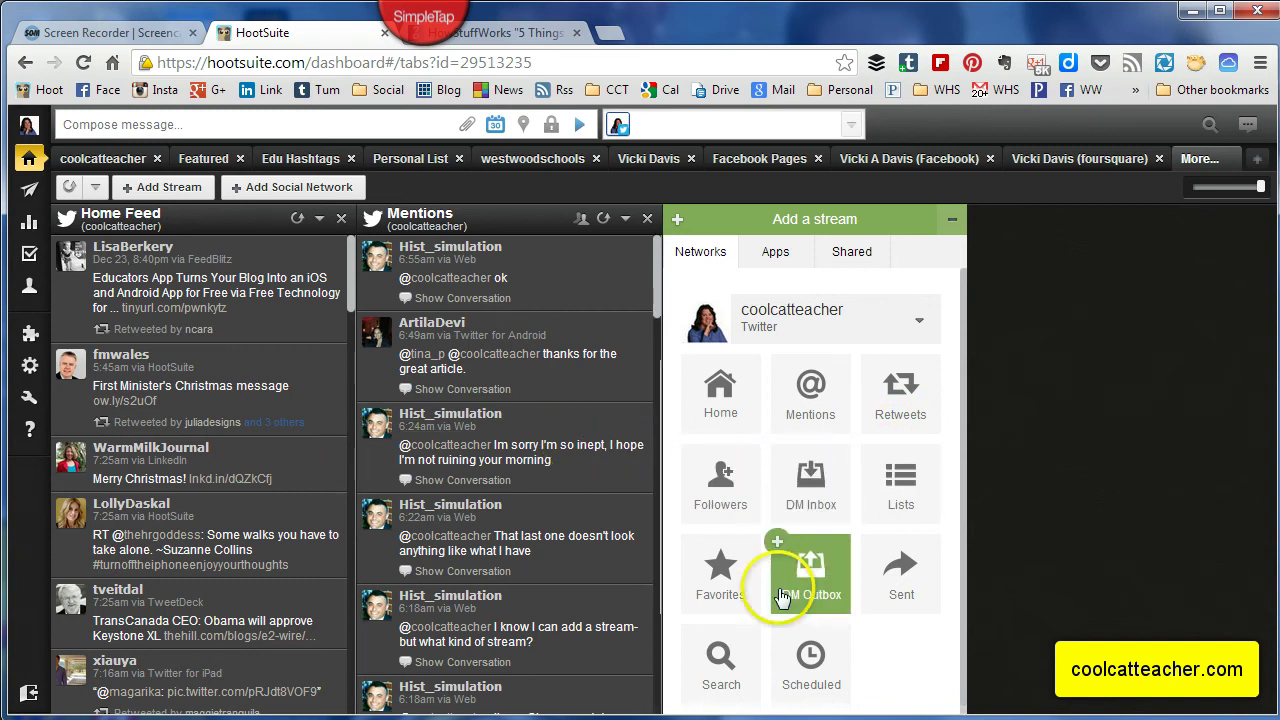
# Add the Scheduled Tweets stream for the Twitter account from the Scheduled tile.
pyautogui.click(809, 662)
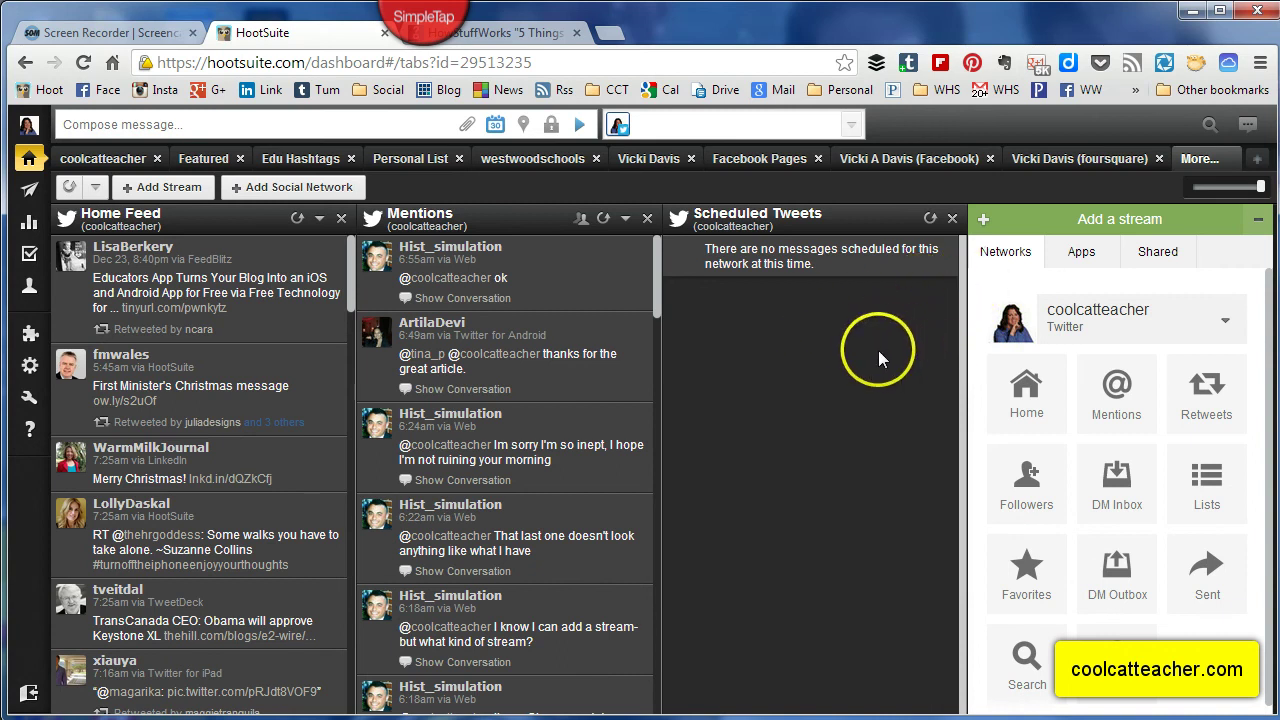
# Browse the Apps and Teams stream options, then return to the Twitter network stream types.
pyautogui.click(1069, 261)
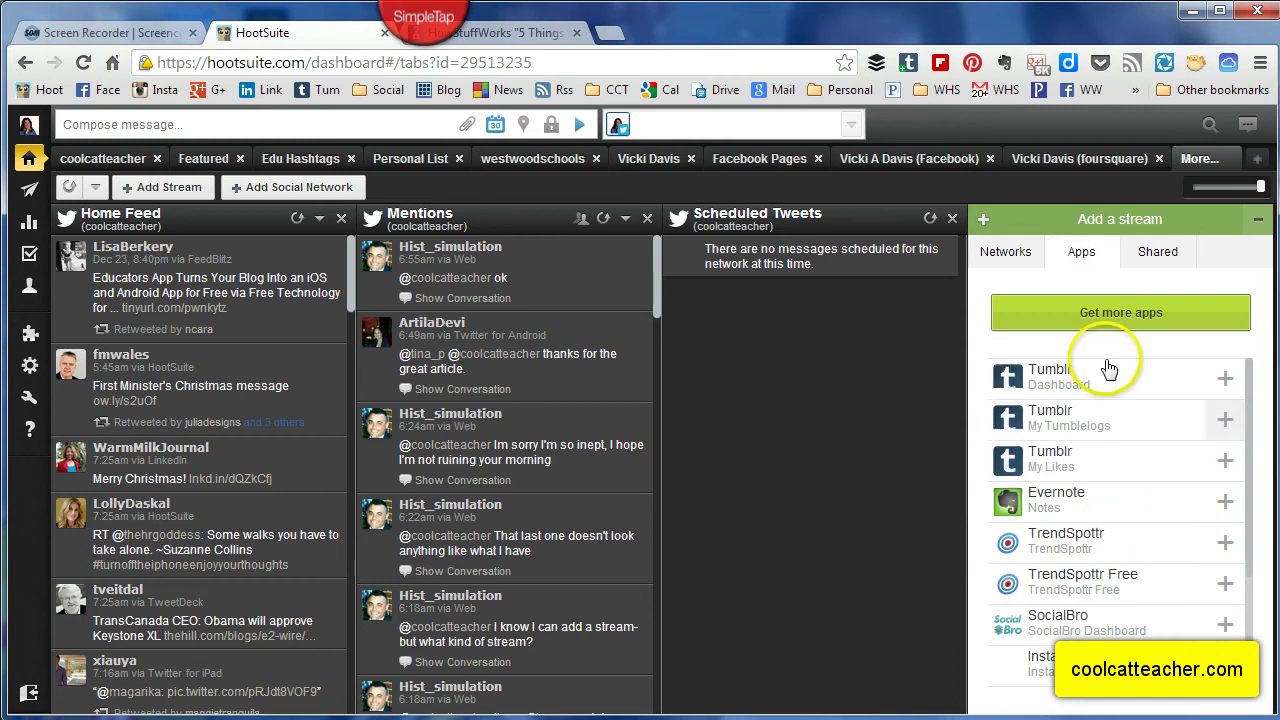
pyautogui.click(1008, 252)
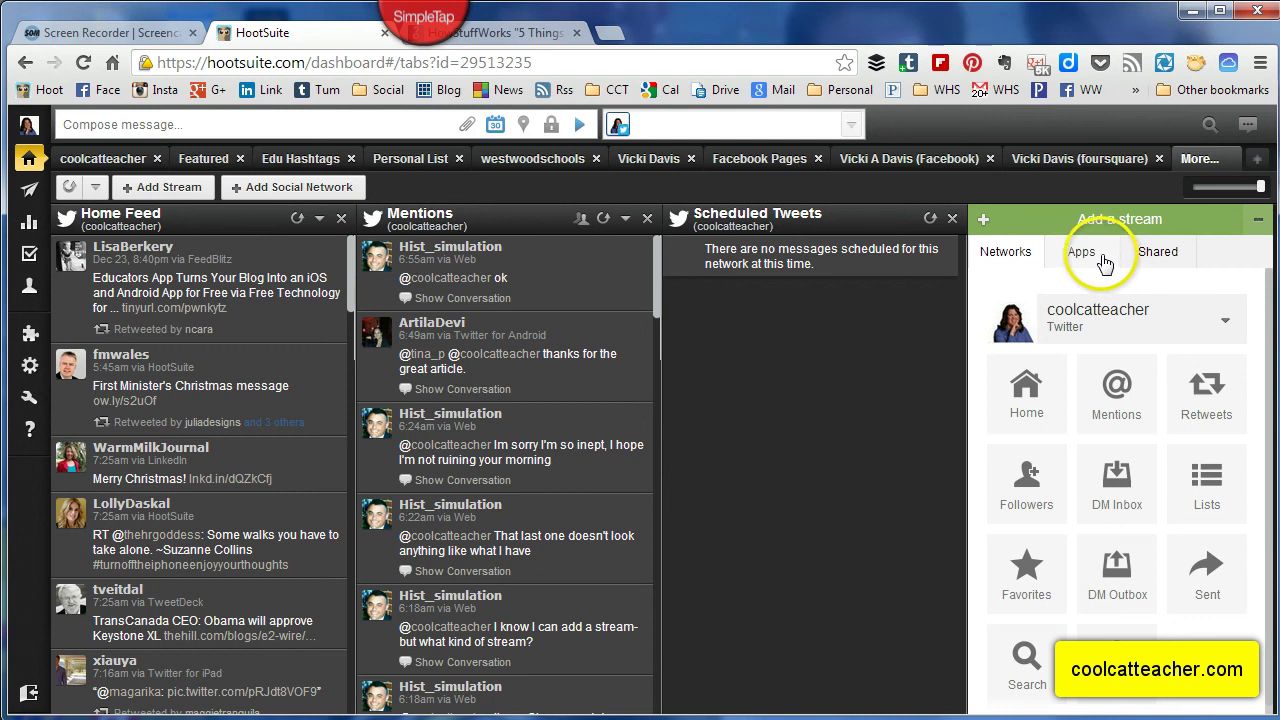
pyautogui.click(1104, 262)
pyautogui.click(1160, 253)
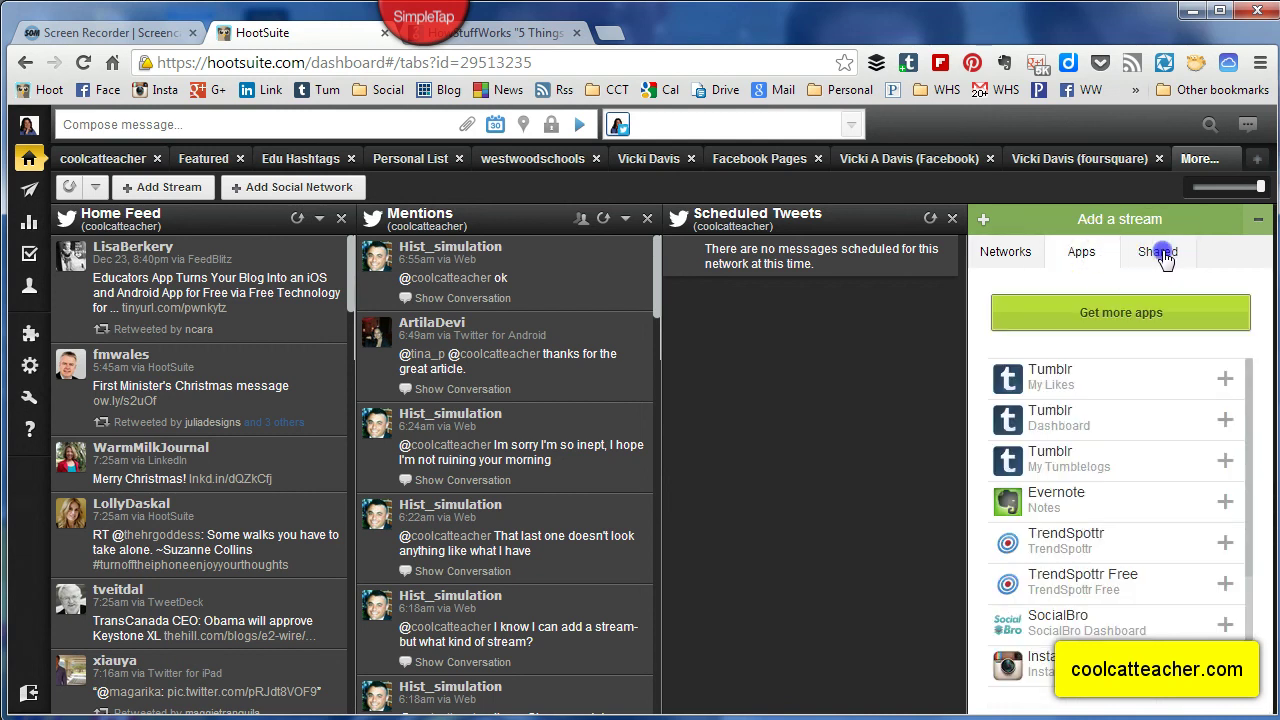
pyautogui.click(1005, 251)
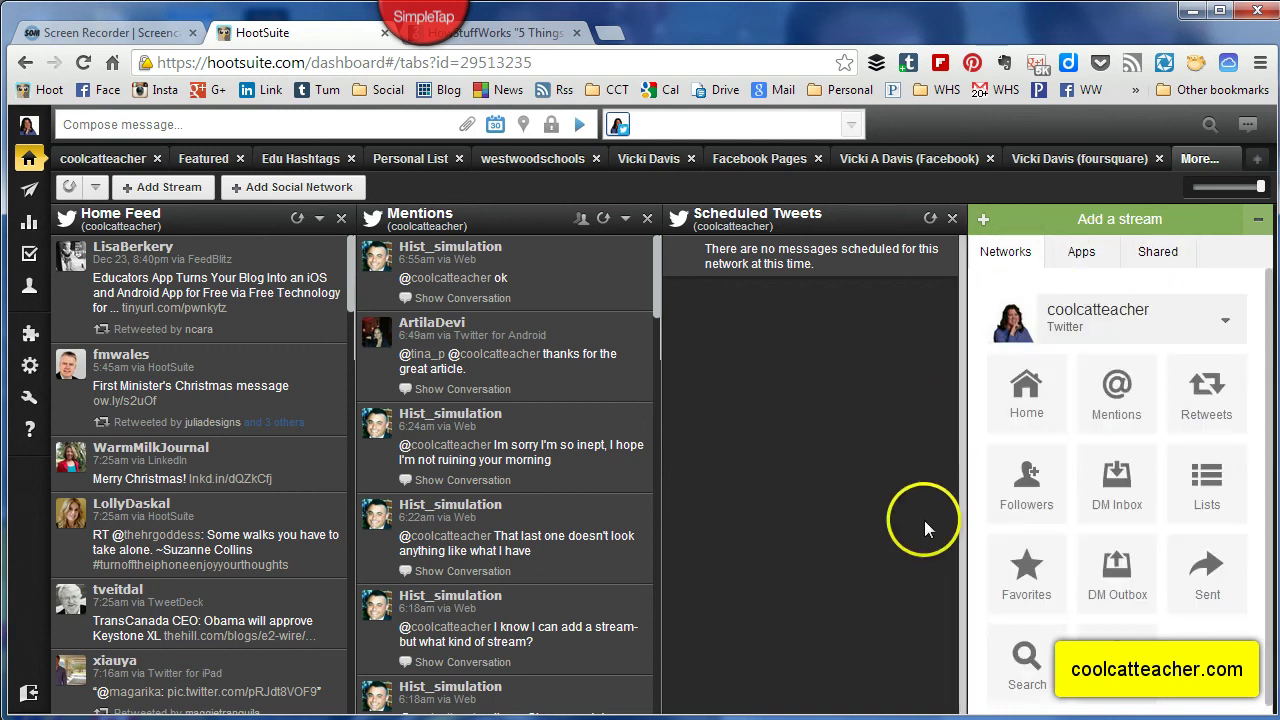
# Create a Twitter search stream for the hashtag #edtechchat.
pyautogui.click(1027, 662)
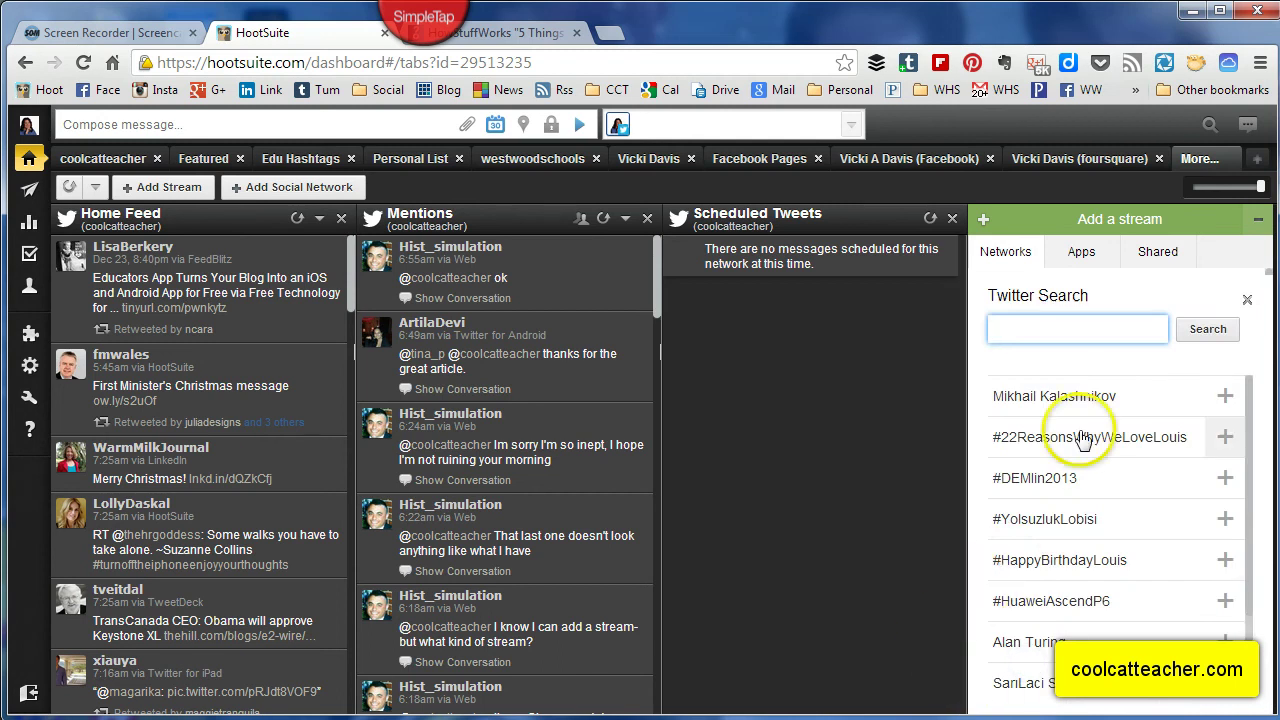
pyautogui.click(1107, 335)
pyautogui.write('#edtechchat')
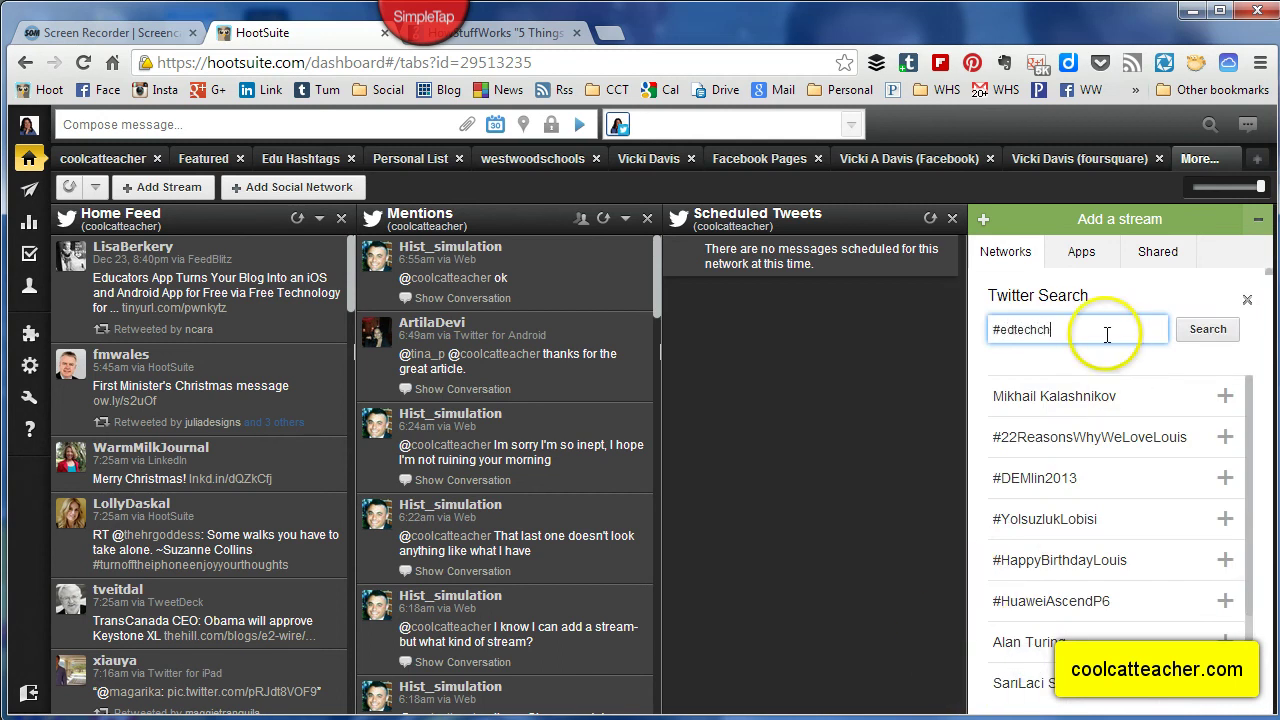
pyautogui.click(1193, 335)
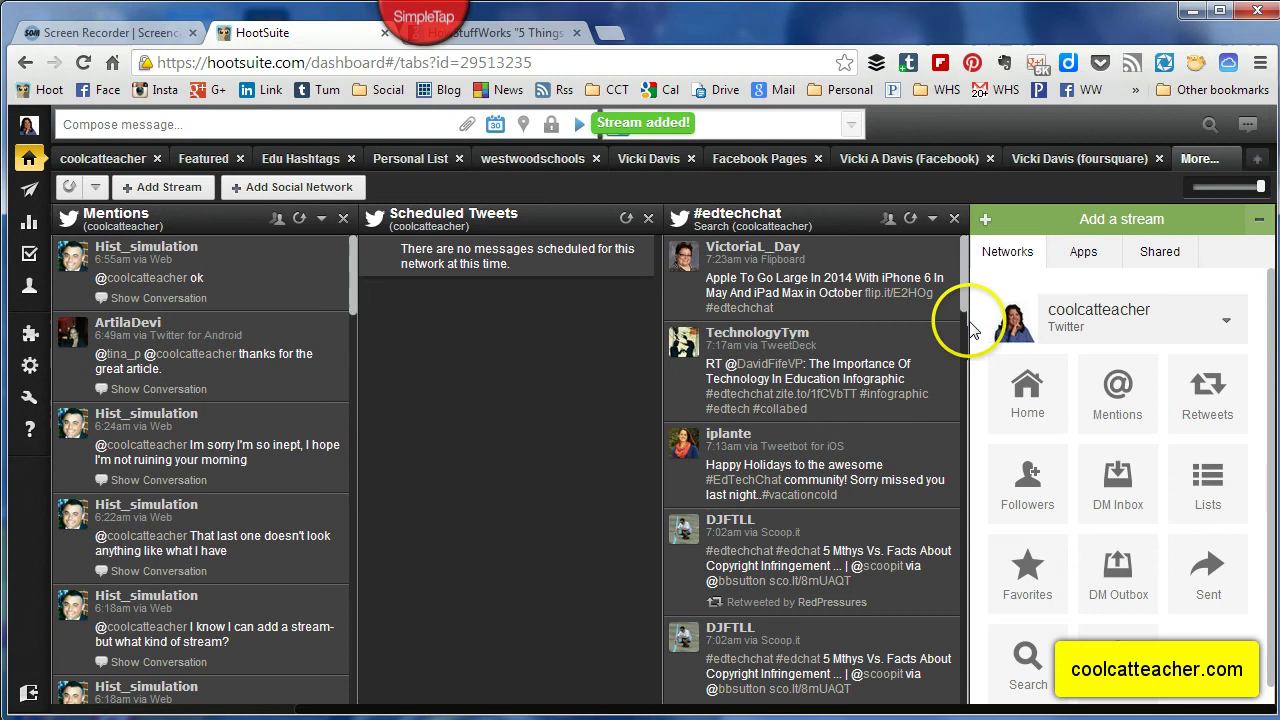
# Scroll the #edtechchat stream and favorite the tweet about 197 YouTube channels for learning.
pyautogui.moveTo(962, 310); pyautogui.dragTo(966, 462)
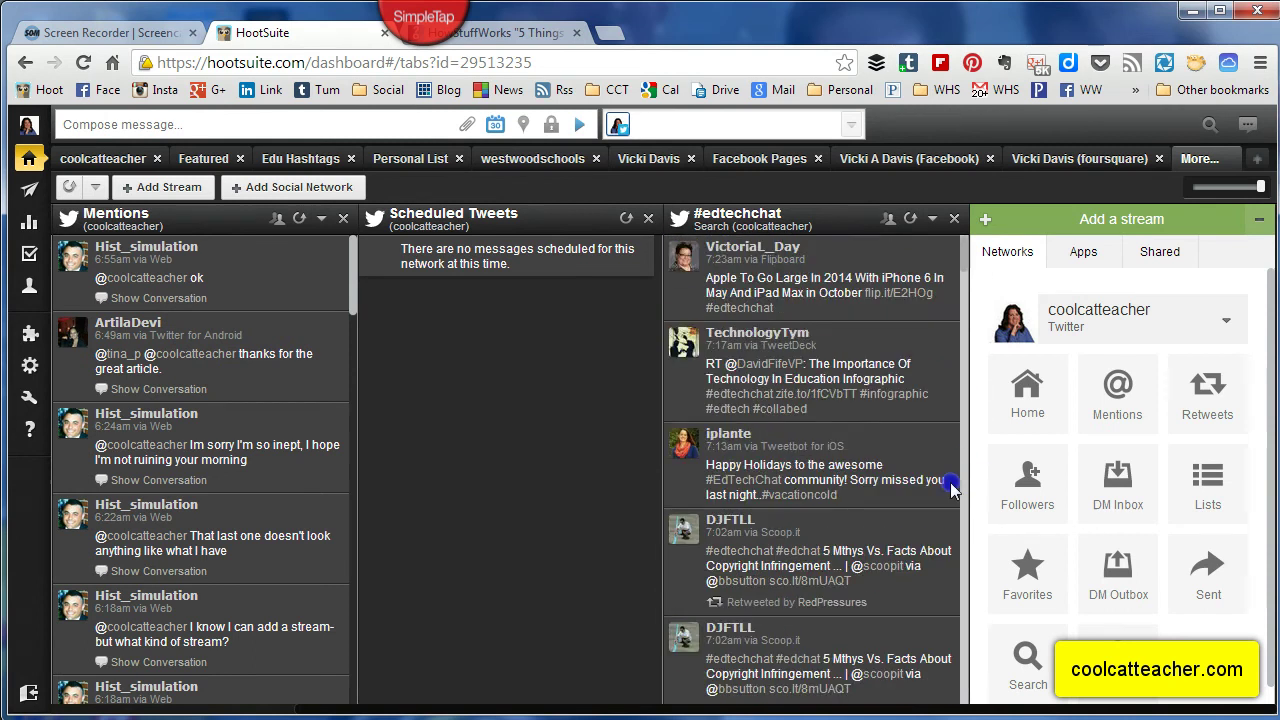
pyautogui.scroll(-5, 951, 488)
pyautogui.scroll(-2, 866, 592)
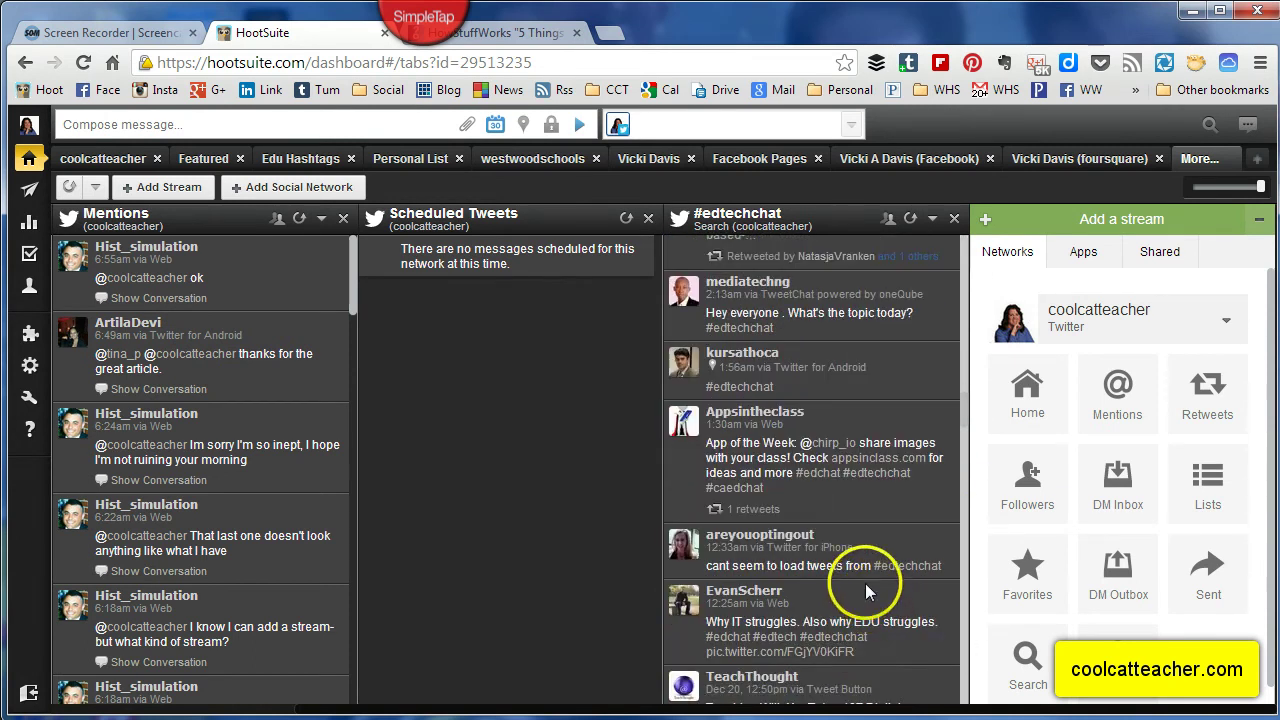
pyautogui.scroll(-2, 866, 592)
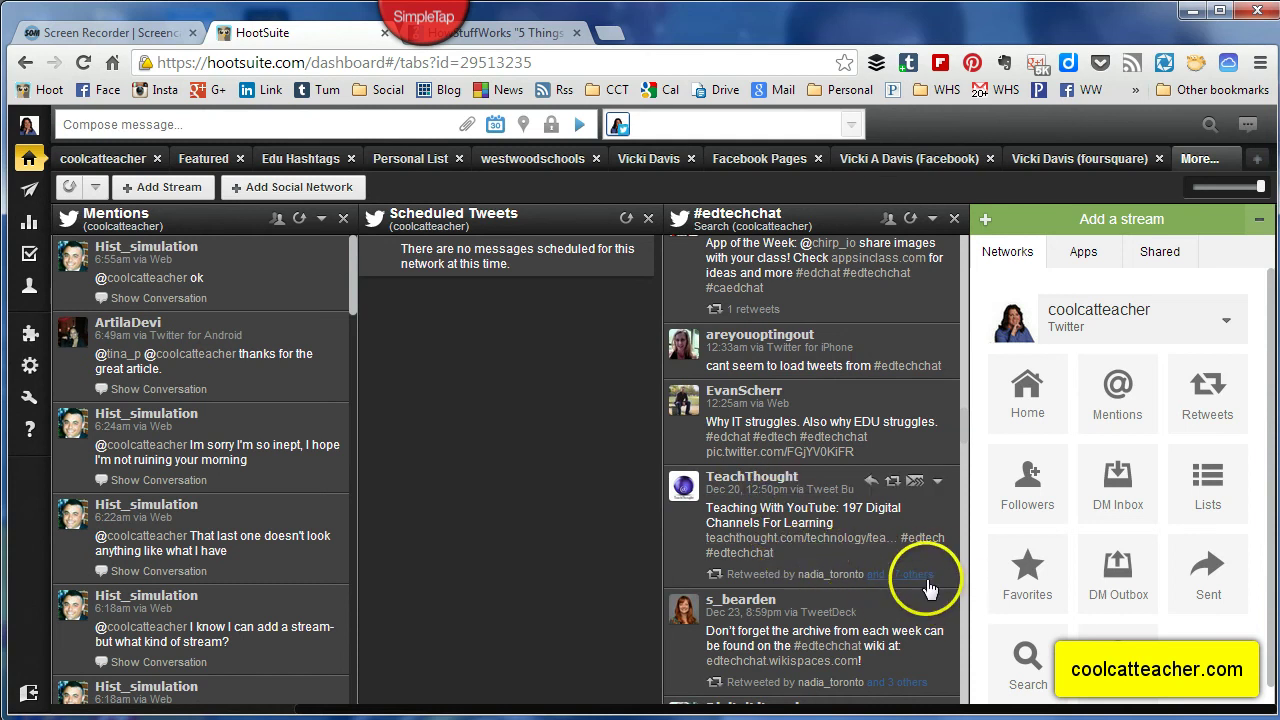
pyautogui.click(934, 485)
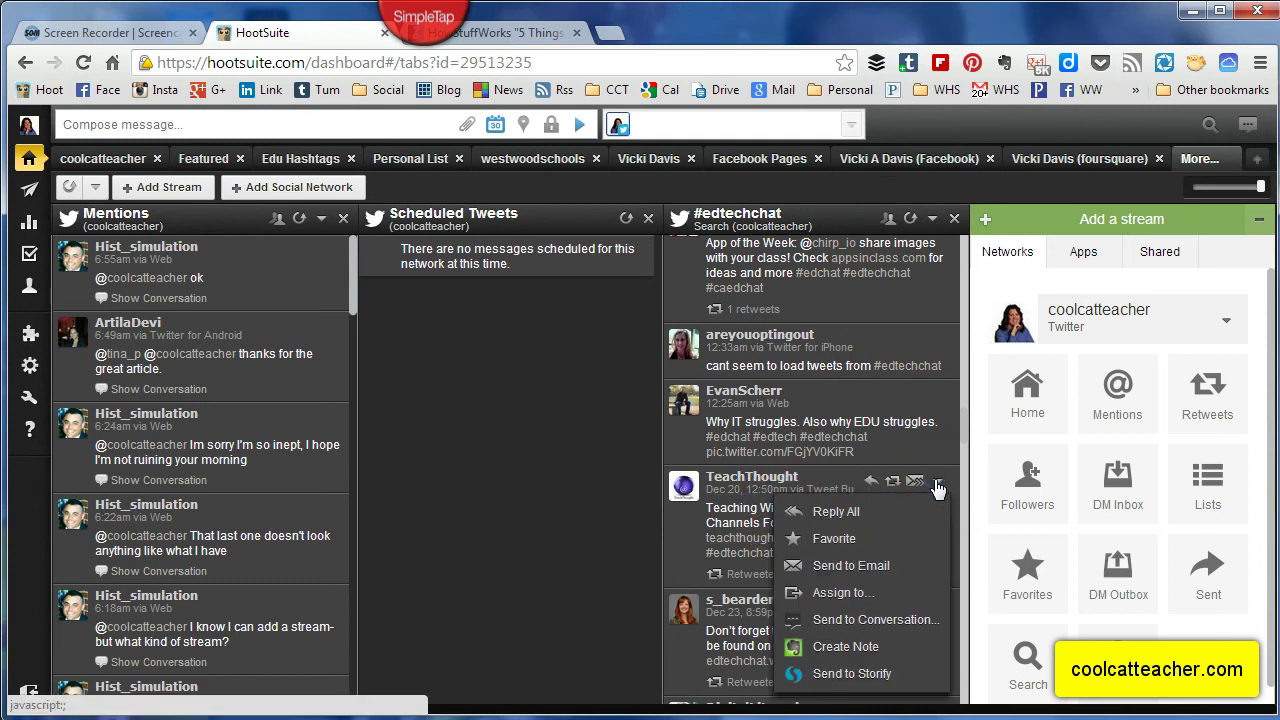
pyautogui.click(795, 540)
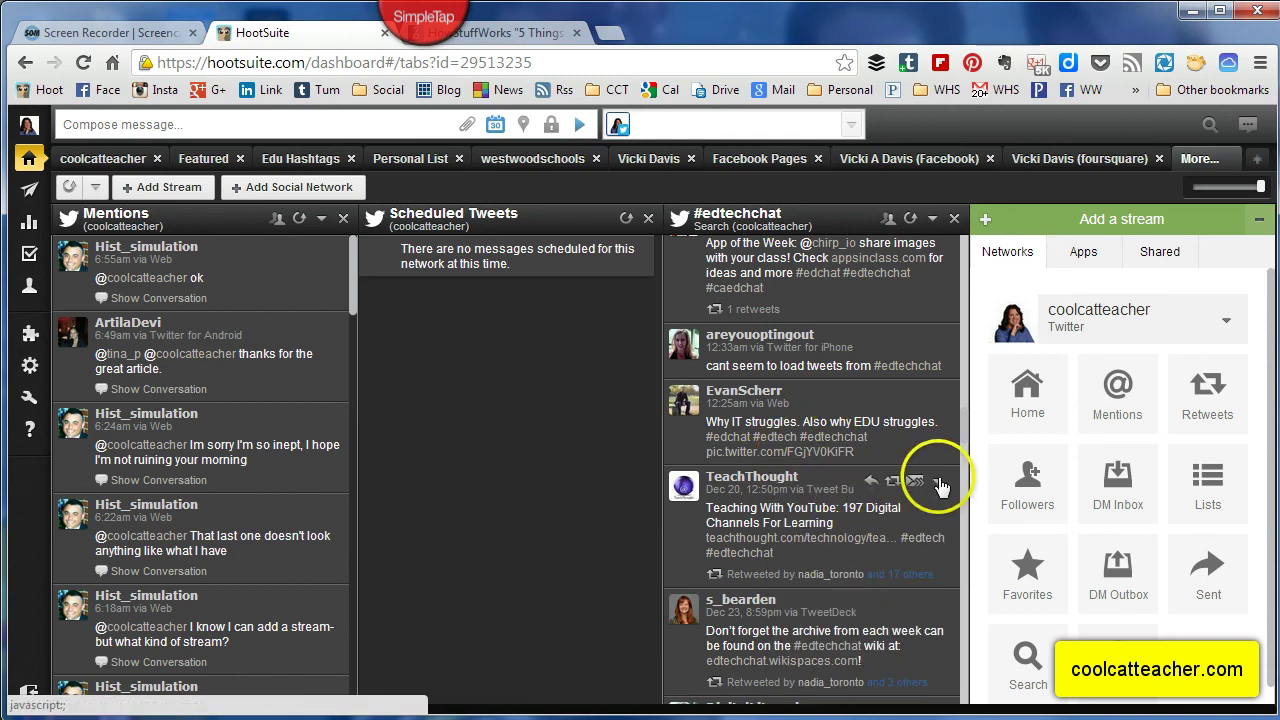
pyautogui.click(938, 484)
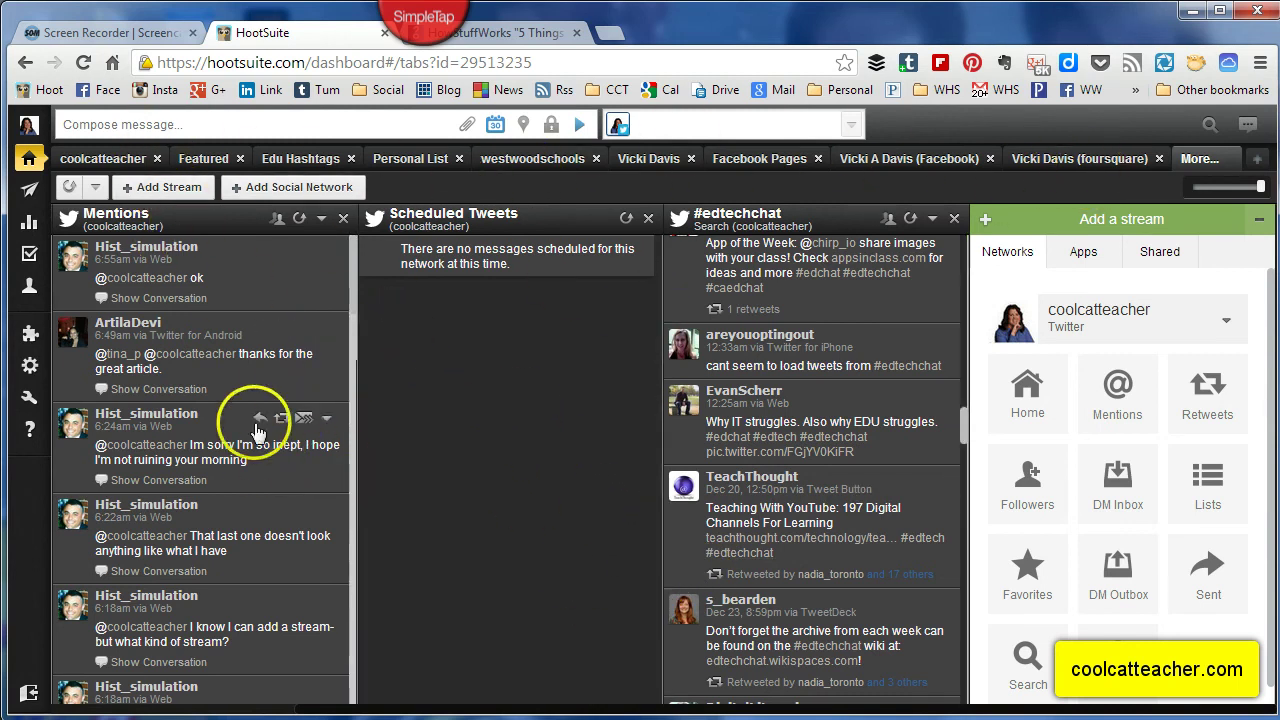
# Open the mentioning user's profile and view their recent tweets, then tweets mentioning them.
pyautogui.moveTo(328, 355)
pyautogui.click(160, 247)
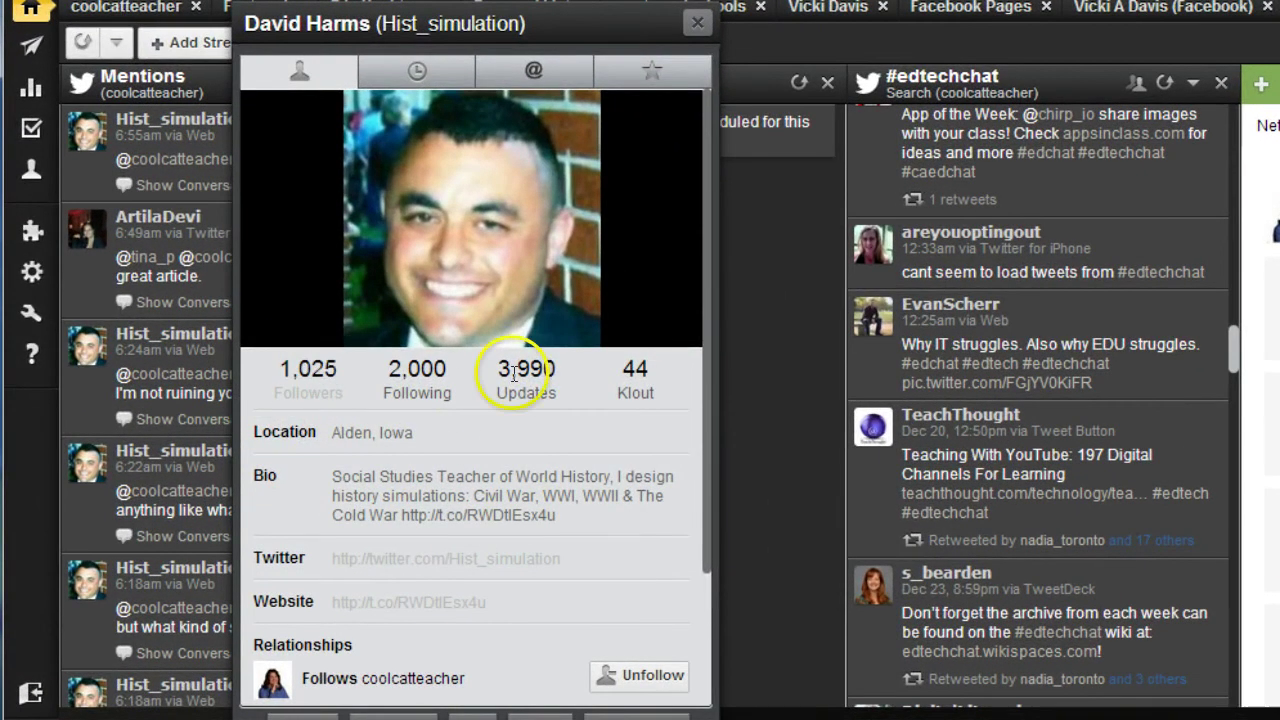
pyautogui.click(410, 72)
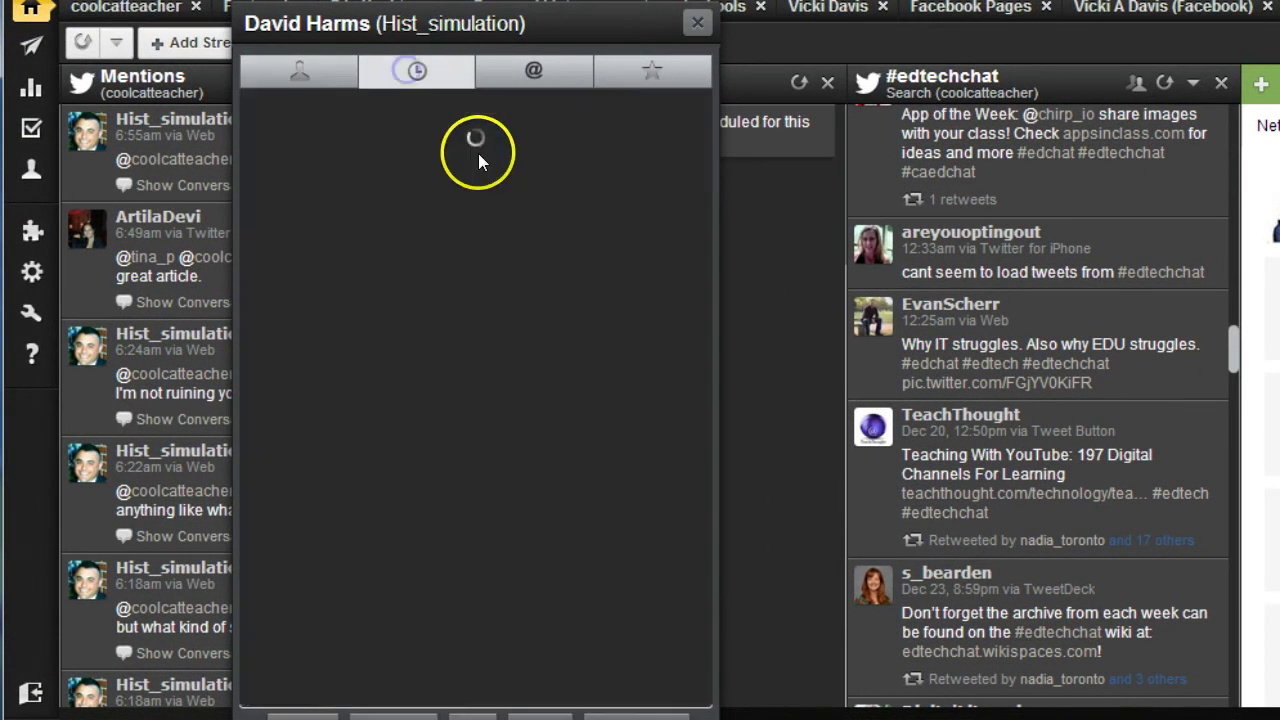
pyautogui.click(534, 72)
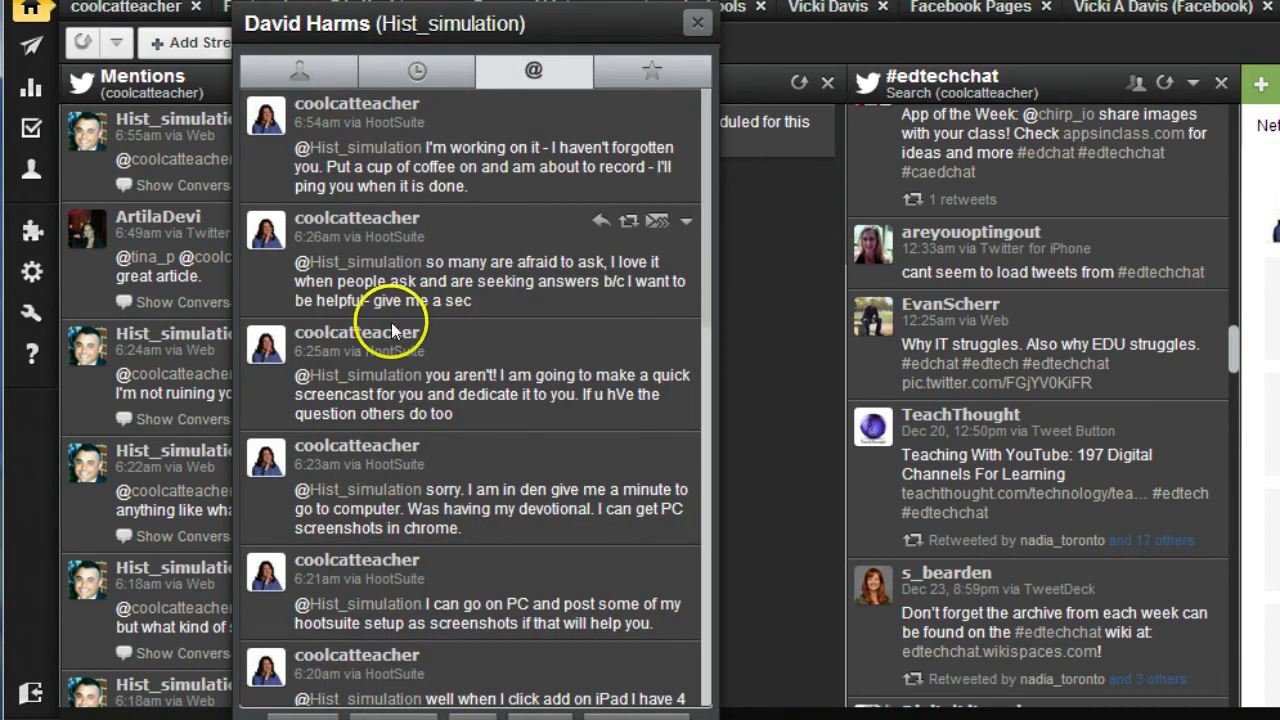
pyautogui.scroll(-10, 543, 529)
pyautogui.scroll(-2, 543, 529)
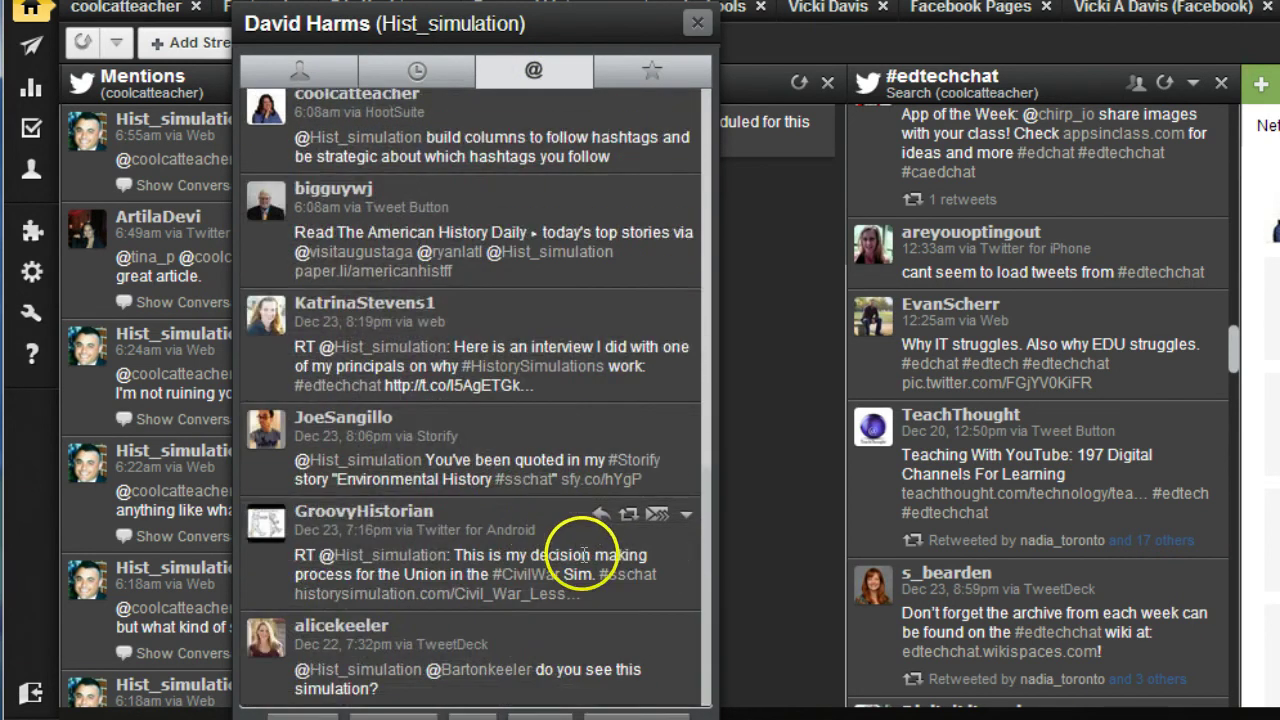
pyautogui.scroll(4, 544, 428)
pyautogui.scroll(-4, 548, 423)
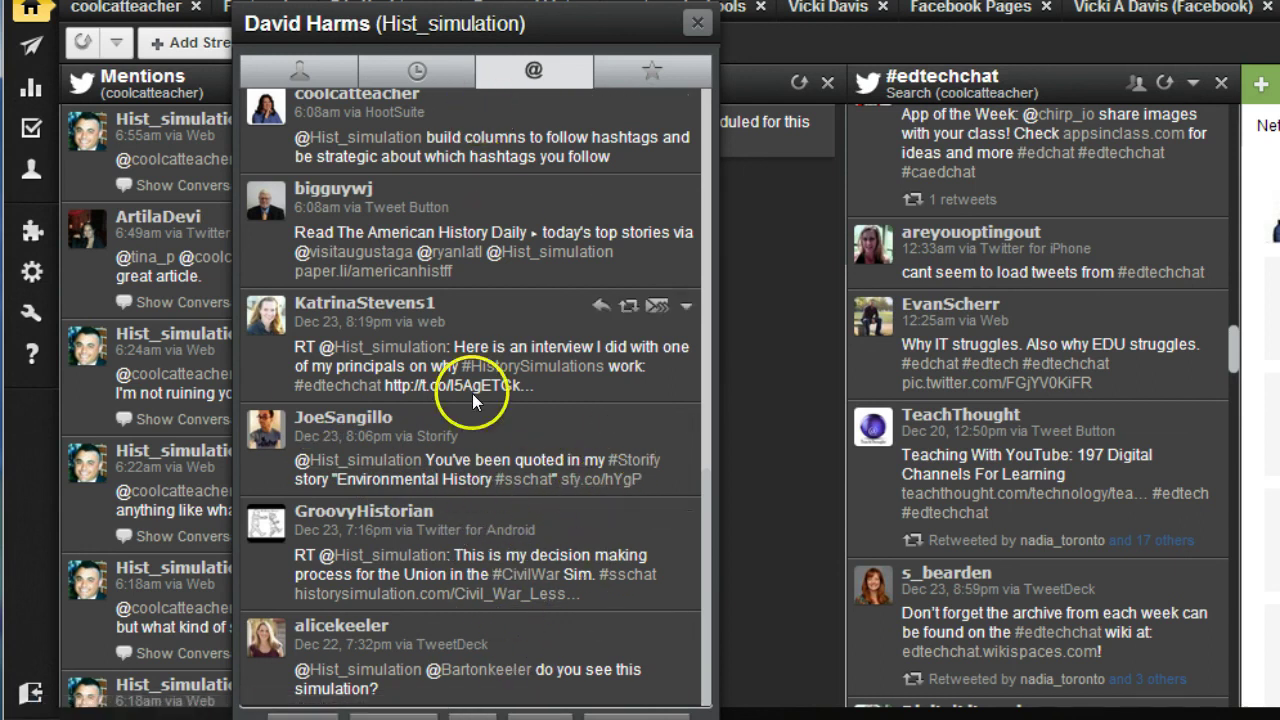
# Check the user's favorited tweets, read through their bio and stats, then close the profile.
pyautogui.click(640, 68)
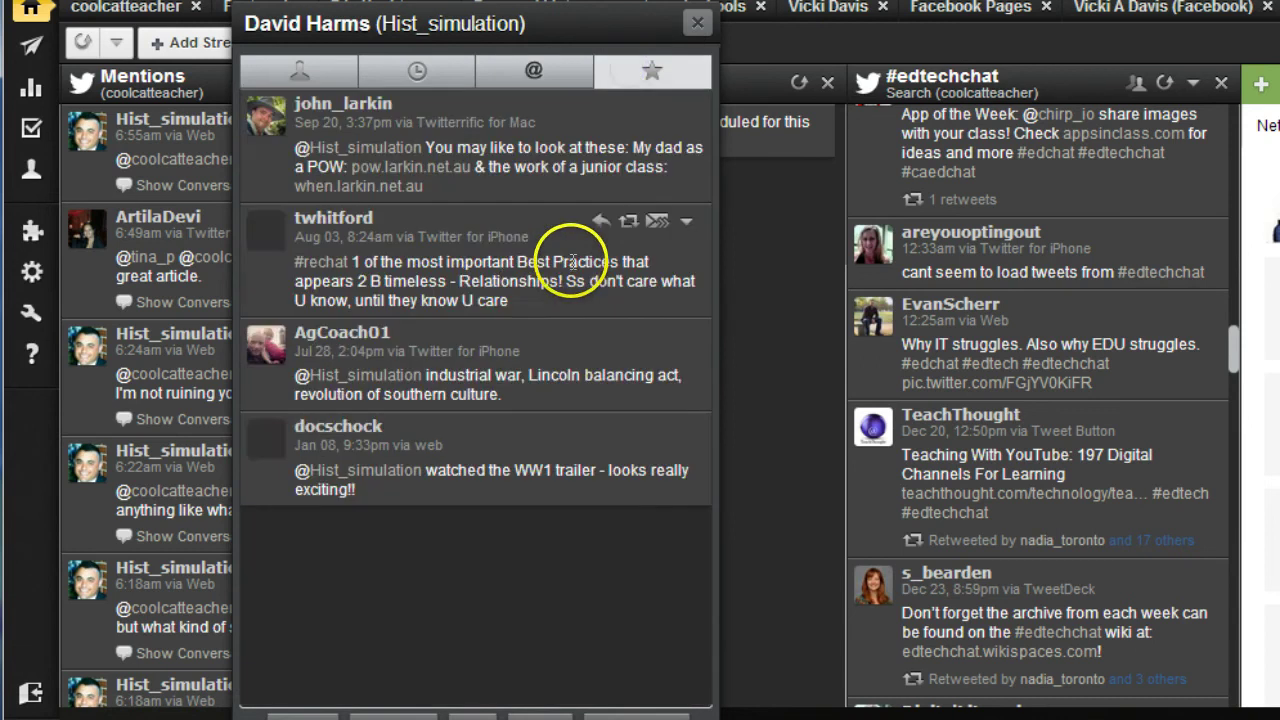
pyautogui.click(330, 68)
pyautogui.scroll(-3, 488, 557)
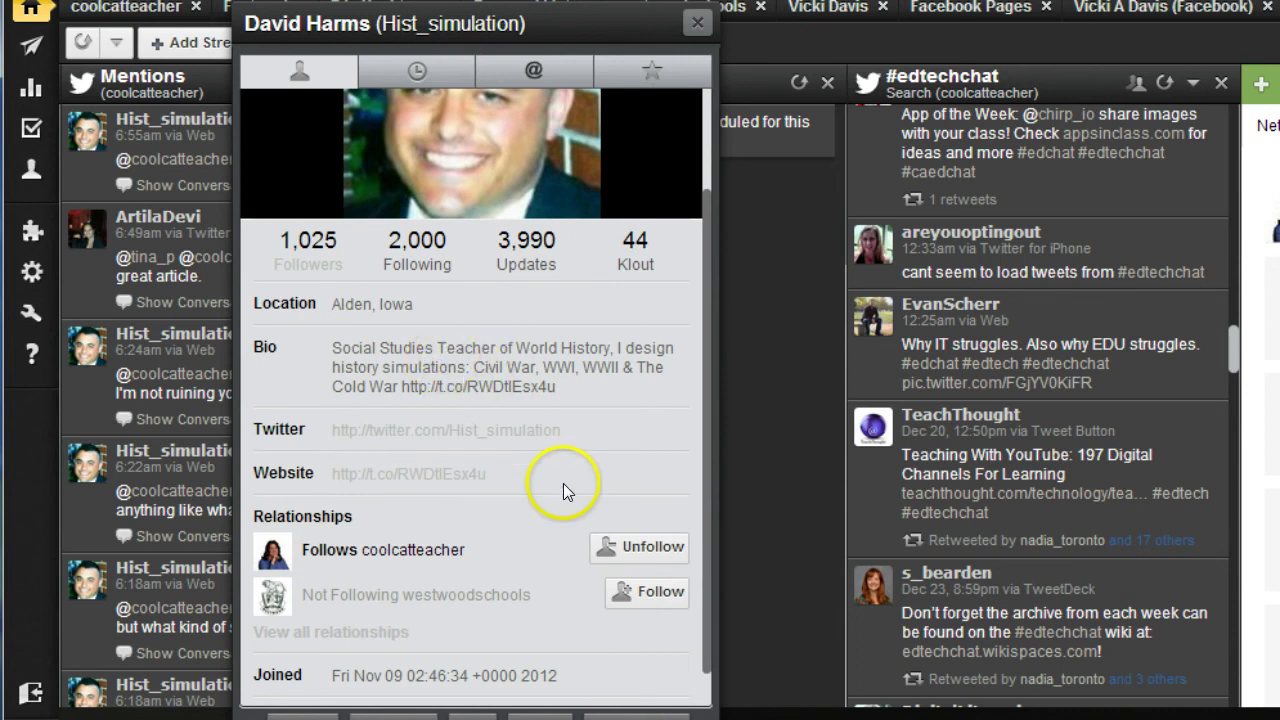
pyautogui.scroll(-1, 563, 483)
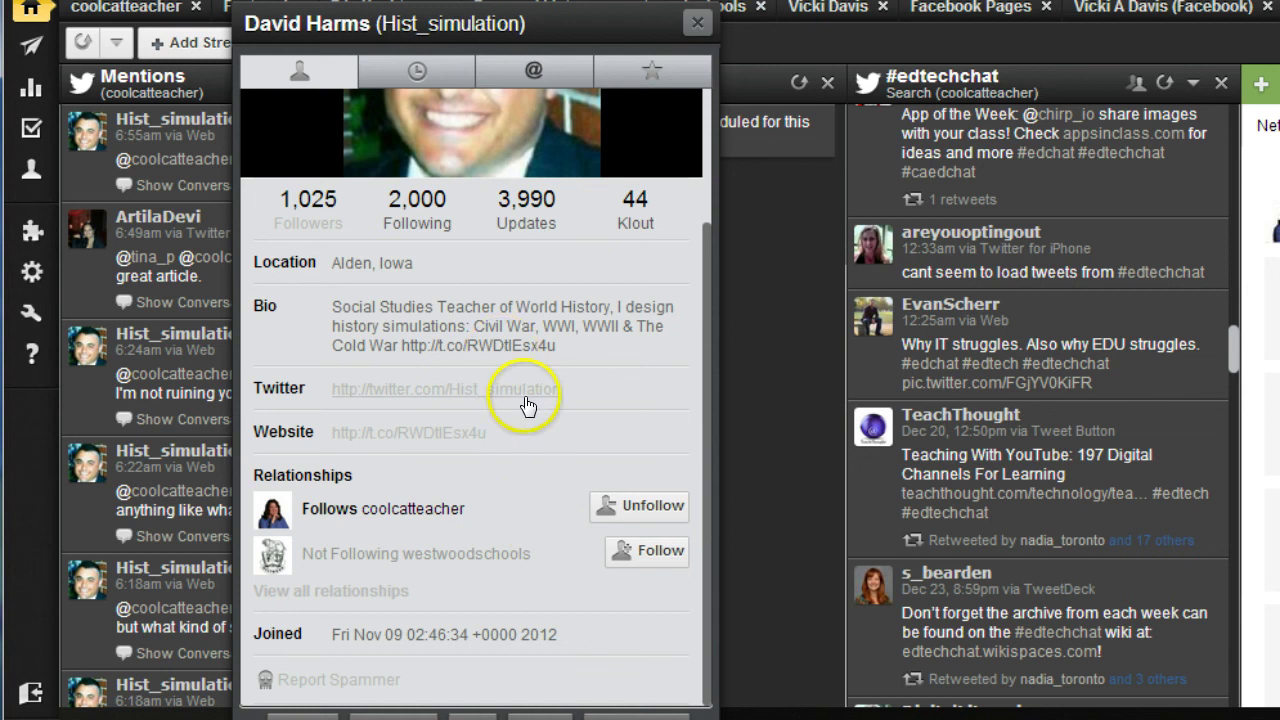
pyautogui.scroll(1, 537, 508)
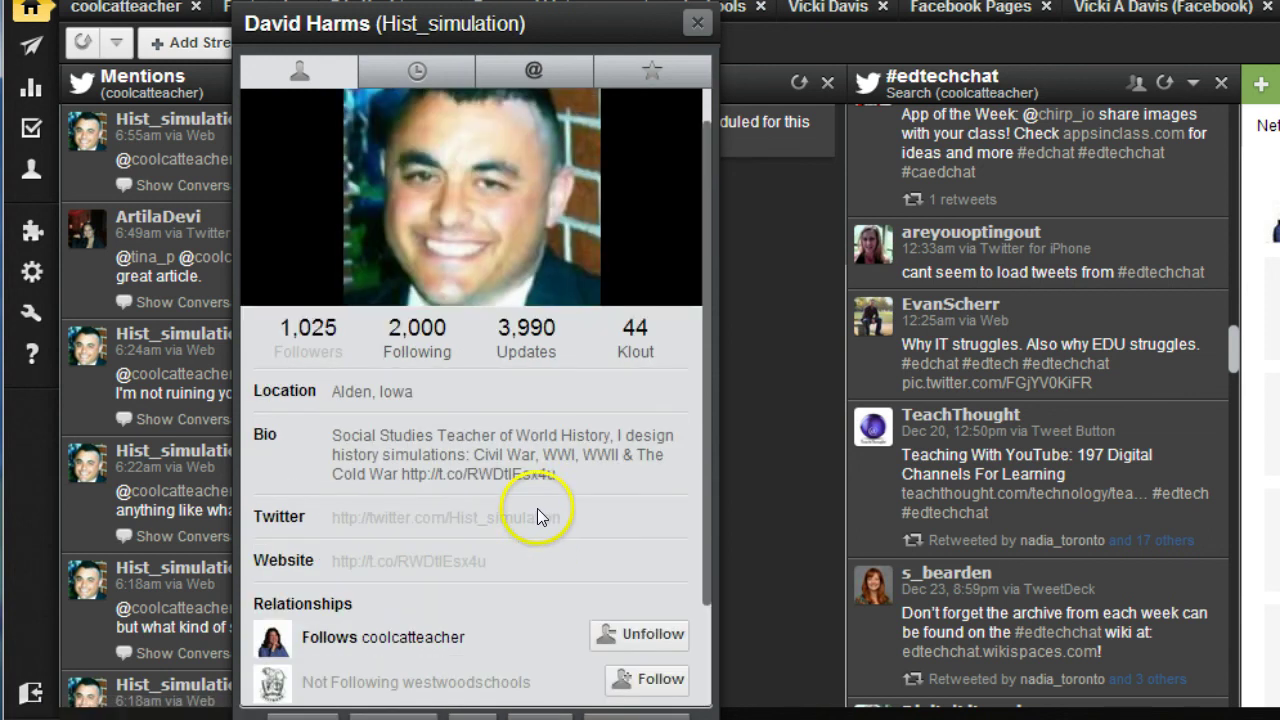
pyautogui.scroll(2, 460, 563)
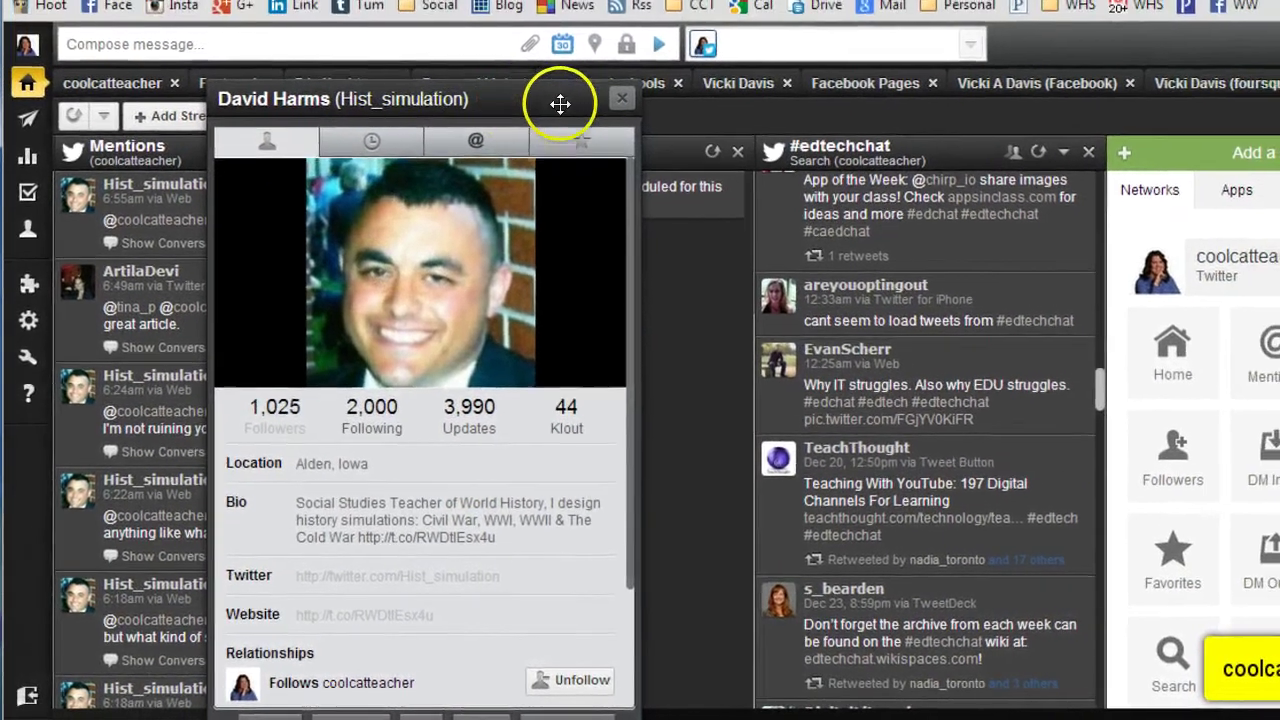
pyautogui.click(644, 75)
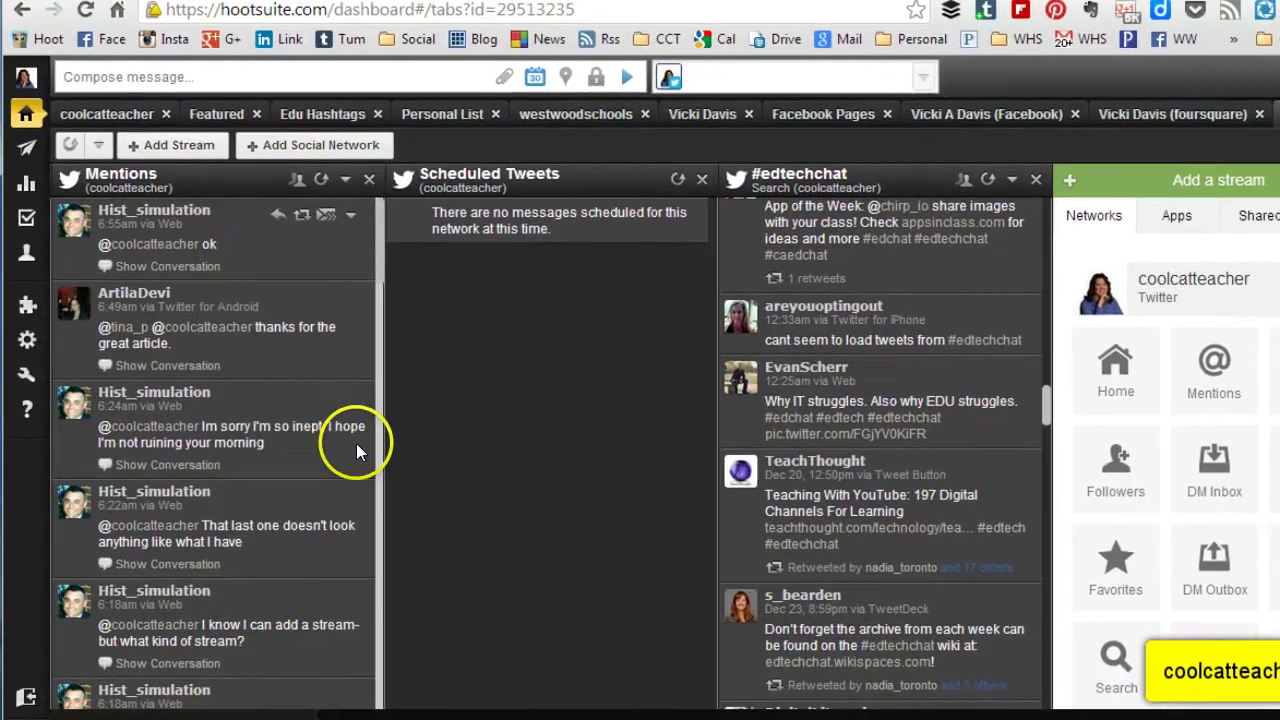